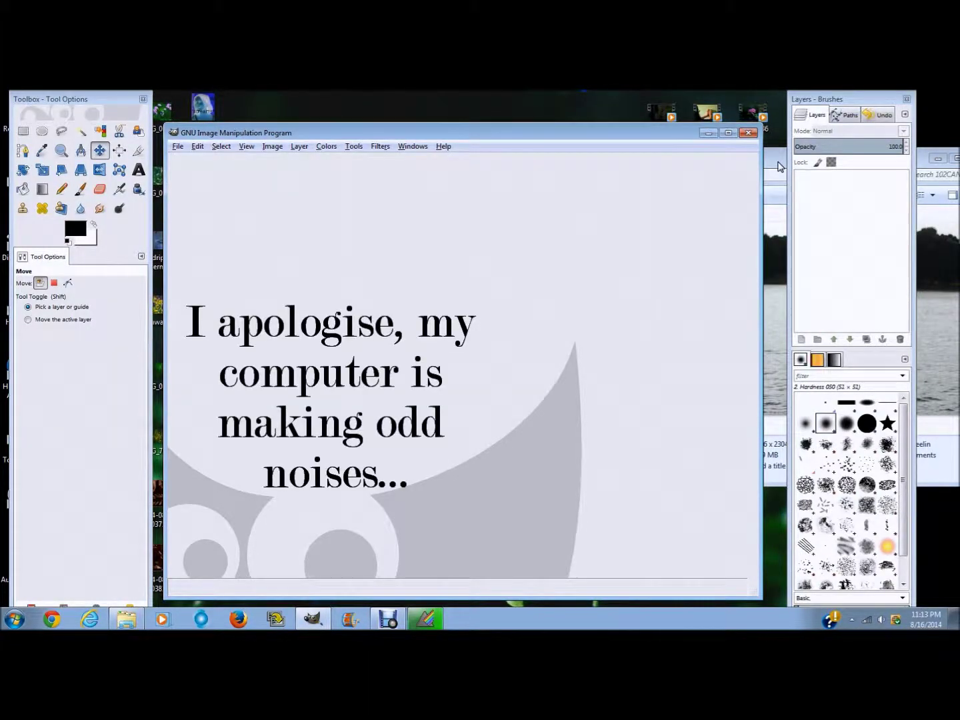
Open the lake photo IMG_6886 in GIMP by dropping it from the 102CANON folder.
{"action": "left_click", "coordinate": [780, 166]}
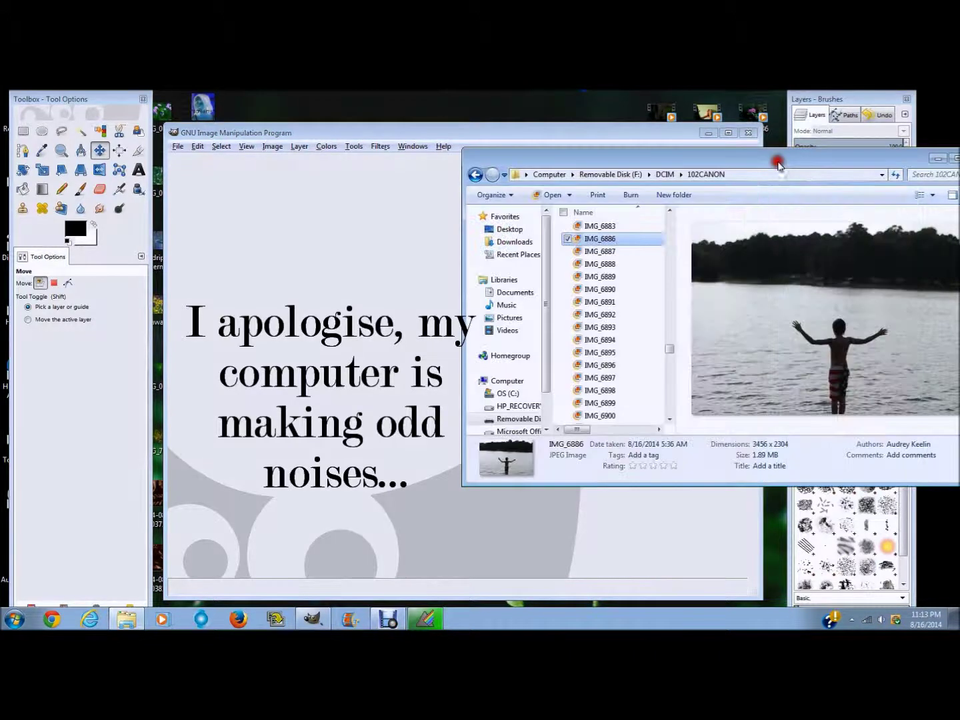
{"action": "left_click_drag", "start_coordinate": [599, 237], "coordinate": [434, 517]}
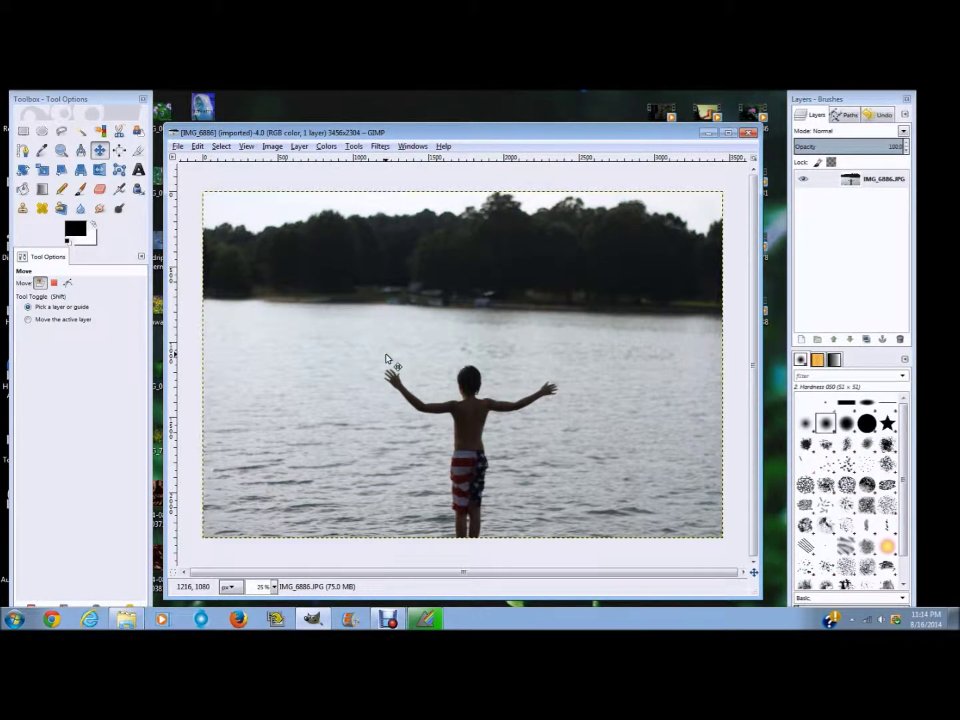
{"action": "left_click", "coordinate": [271, 147]}
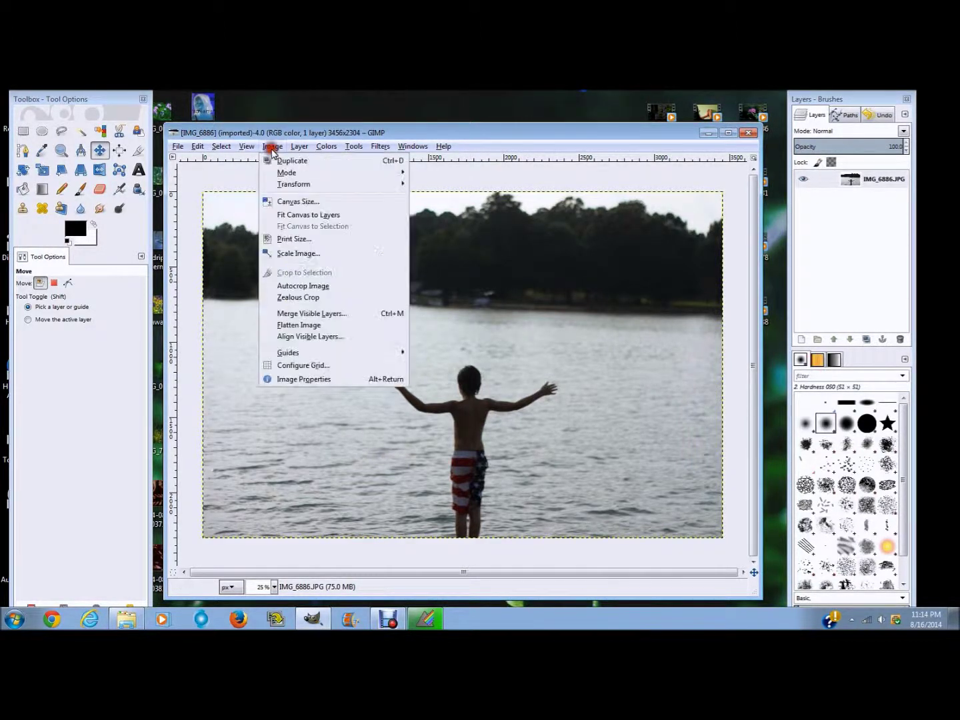
Resize the canvas to 6456 × 6456 px, centring the photo and offsetting it slightly lower.
{"action": "left_click", "coordinate": [304, 201]}
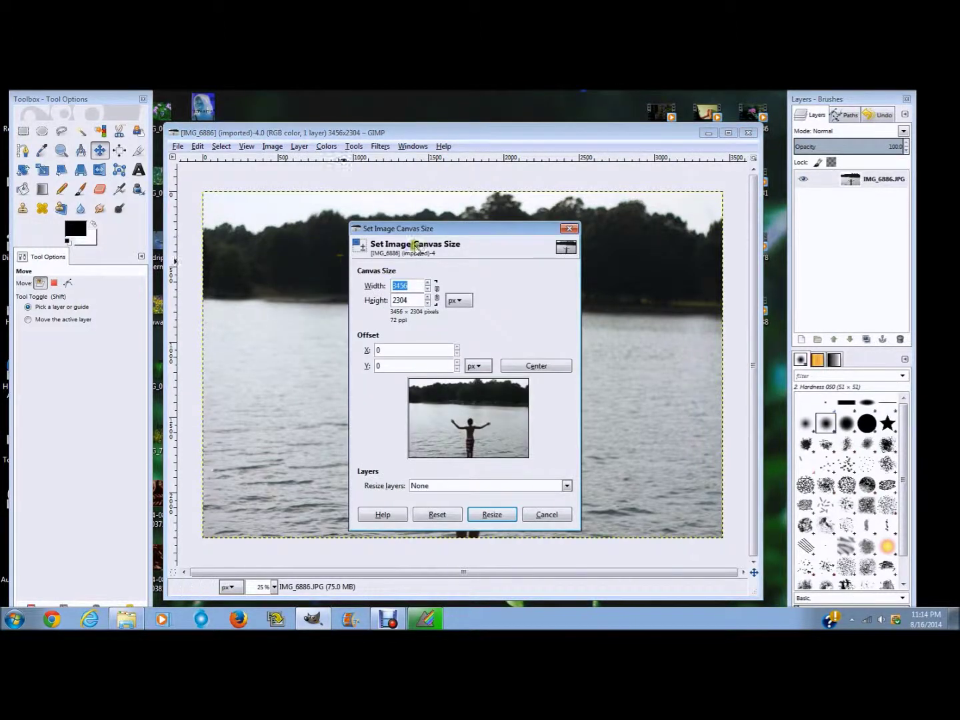
{"action": "left_click_drag", "start_coordinate": [413, 229], "coordinate": [615, 150]}
{"action": "left_click", "coordinate": [593, 213]}
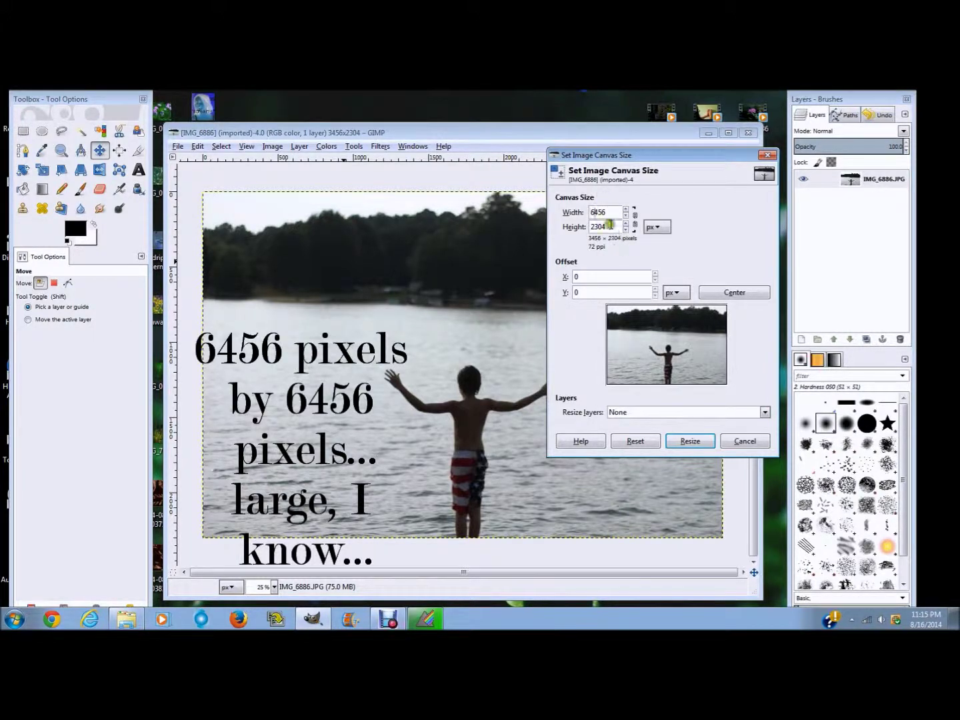
{"action": "left_click_drag", "start_coordinate": [608, 226], "coordinate": [560, 224]}
{"action": "key", "text": "BackSpace"}
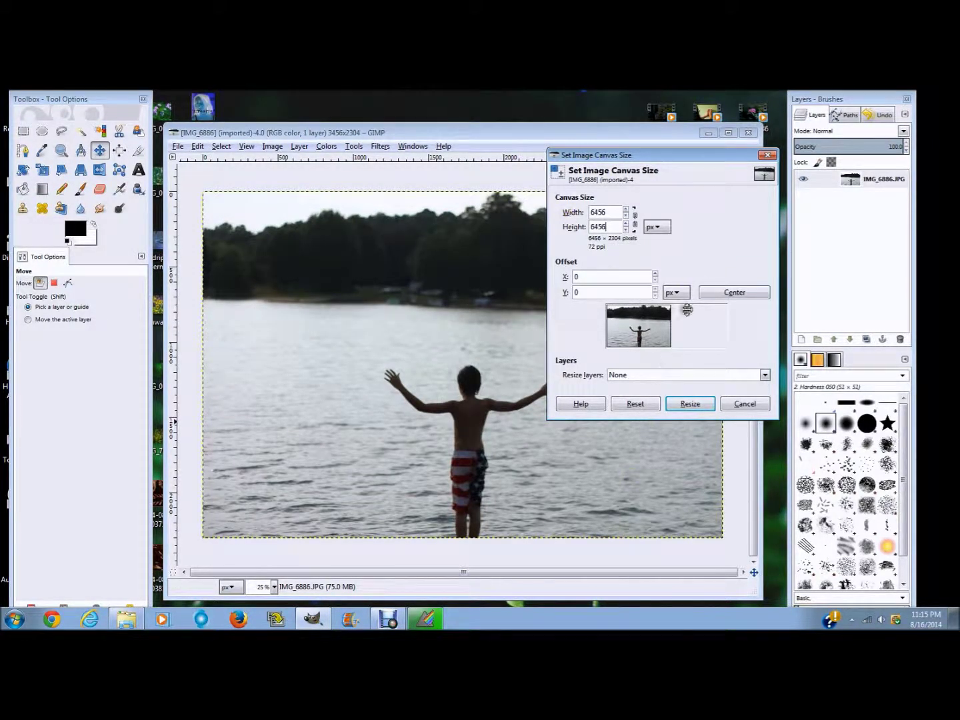
{"action": "left_click", "coordinate": [722, 291]}
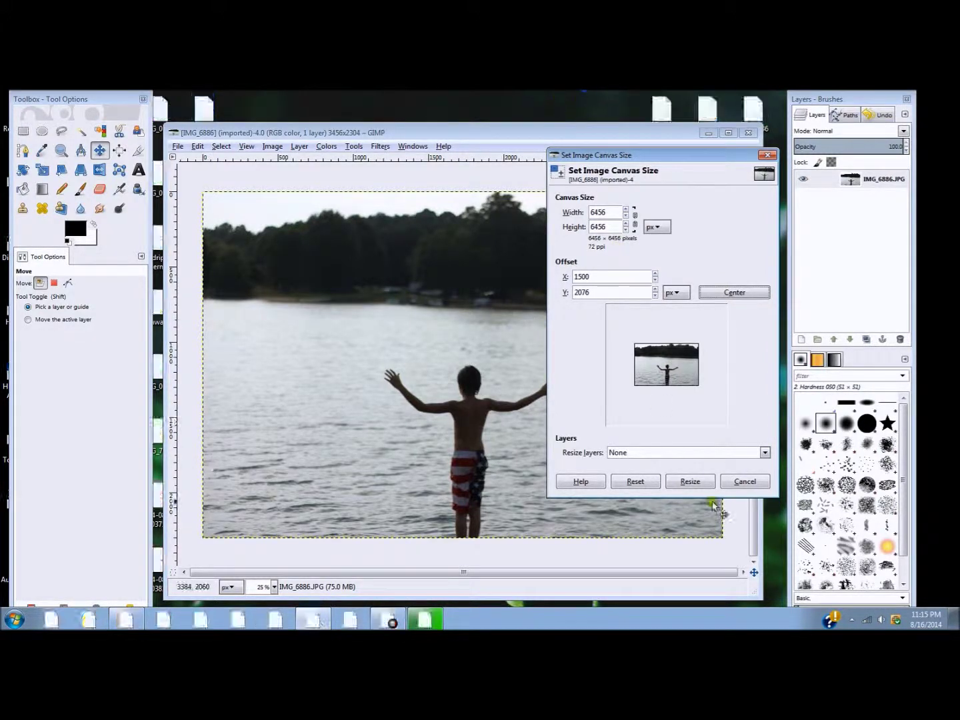
{"action": "left_click_drag", "start_coordinate": [670, 369], "coordinate": [673, 411]}
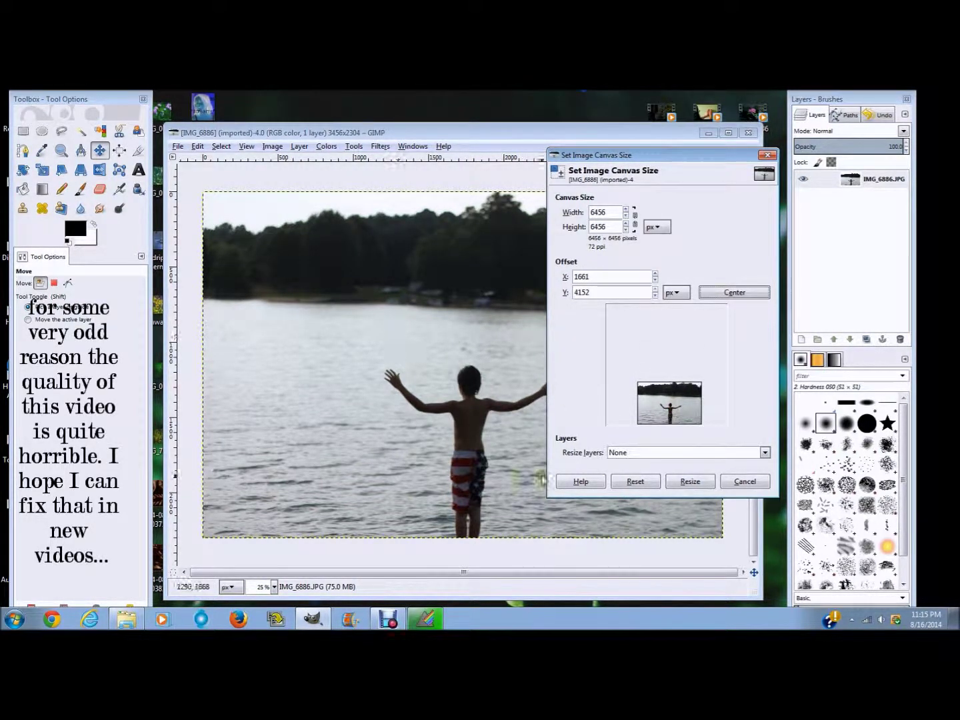
{"action": "left_click_drag", "start_coordinate": [674, 408], "coordinate": [675, 401]}
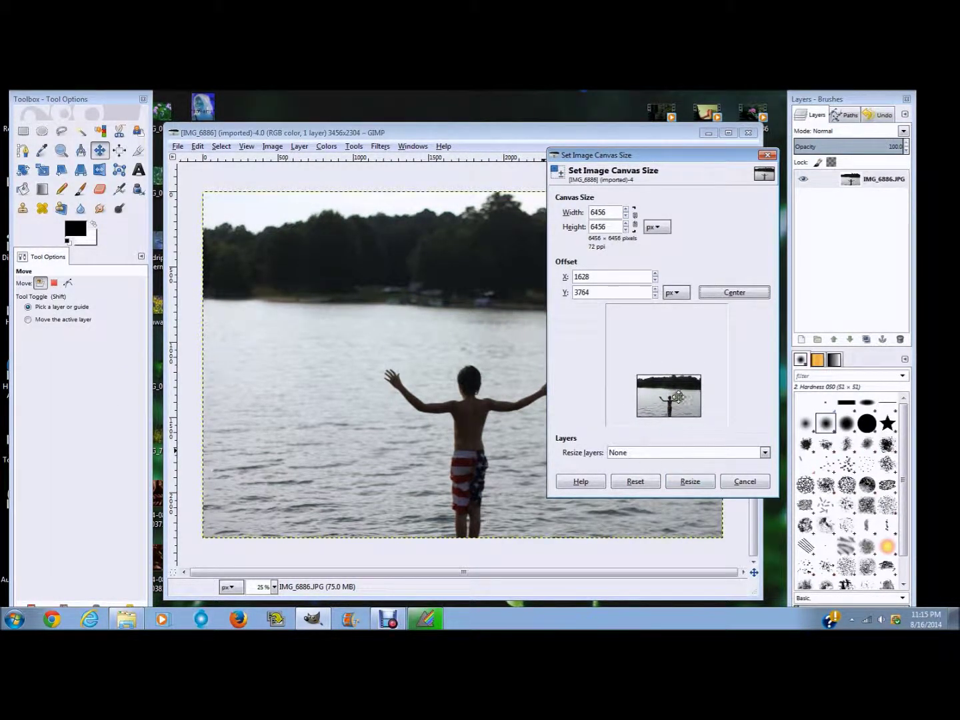
{"action": "left_click_drag", "start_coordinate": [679, 406], "coordinate": [678, 389]}
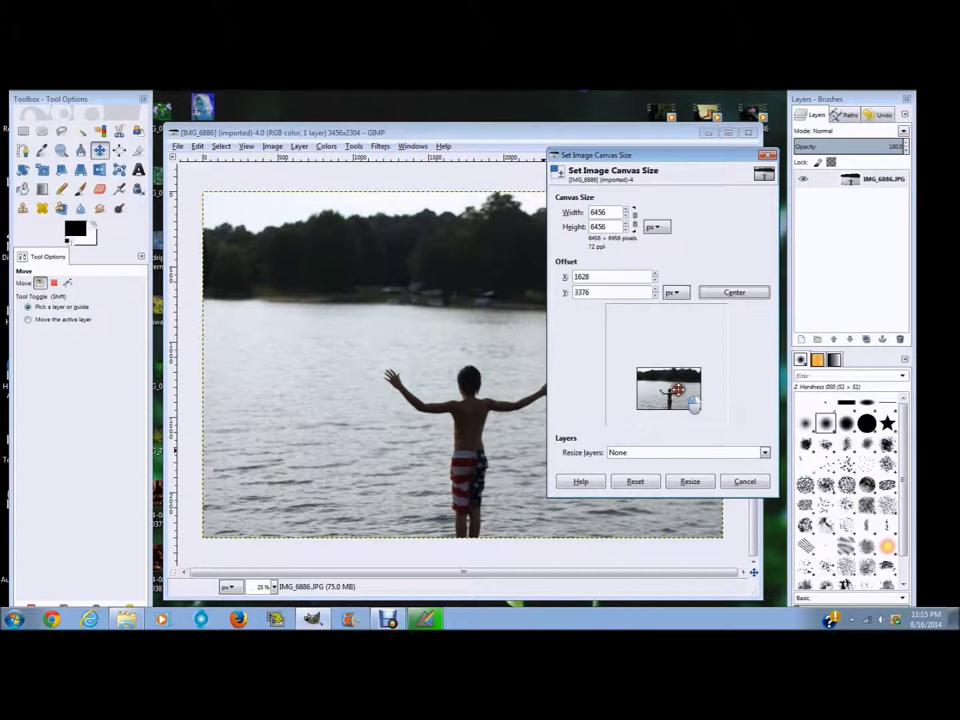
{"action": "left_click", "coordinate": [687, 481]}
Zoom to 12.5% to view the whole canvas and bring the photo folder back up.
{"action": "left_click", "coordinate": [273, 586]}
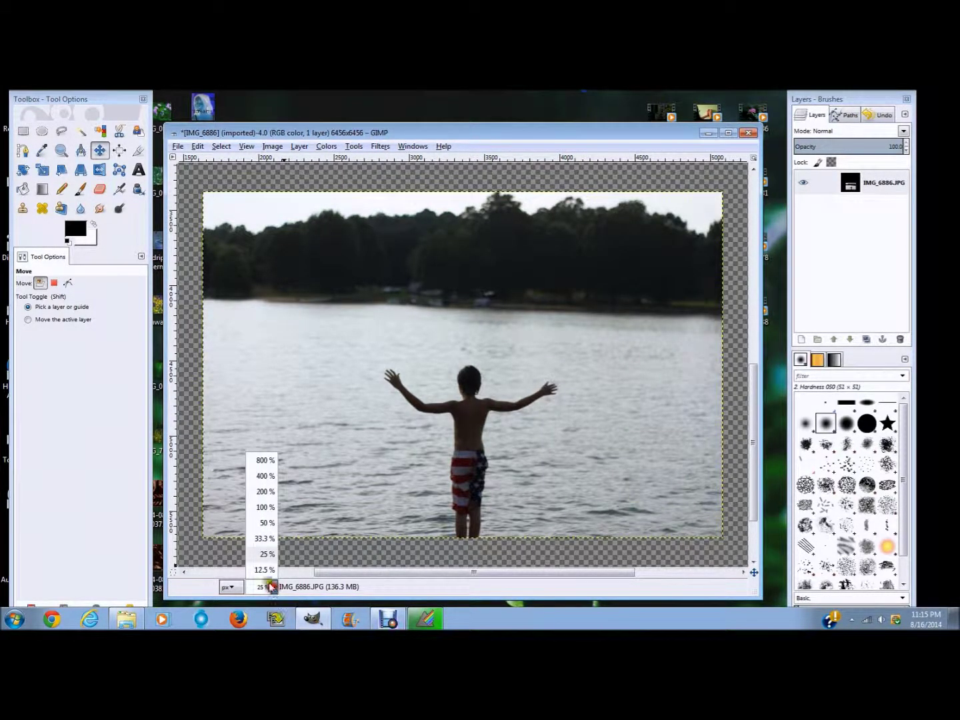
{"action": "left_click", "coordinate": [260, 569]}
{"action": "scroll", "coordinate": [629, 326], "scroll_direction": "up", "scroll_amount": 3}
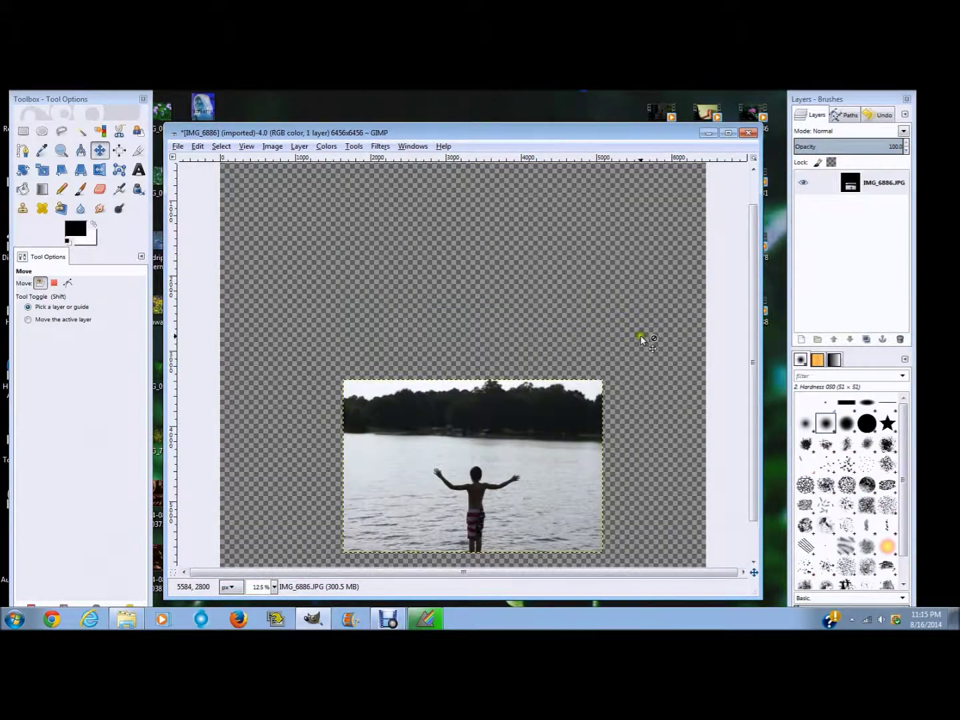
{"action": "scroll", "coordinate": [639, 346], "scroll_direction": "down", "scroll_amount": 1}
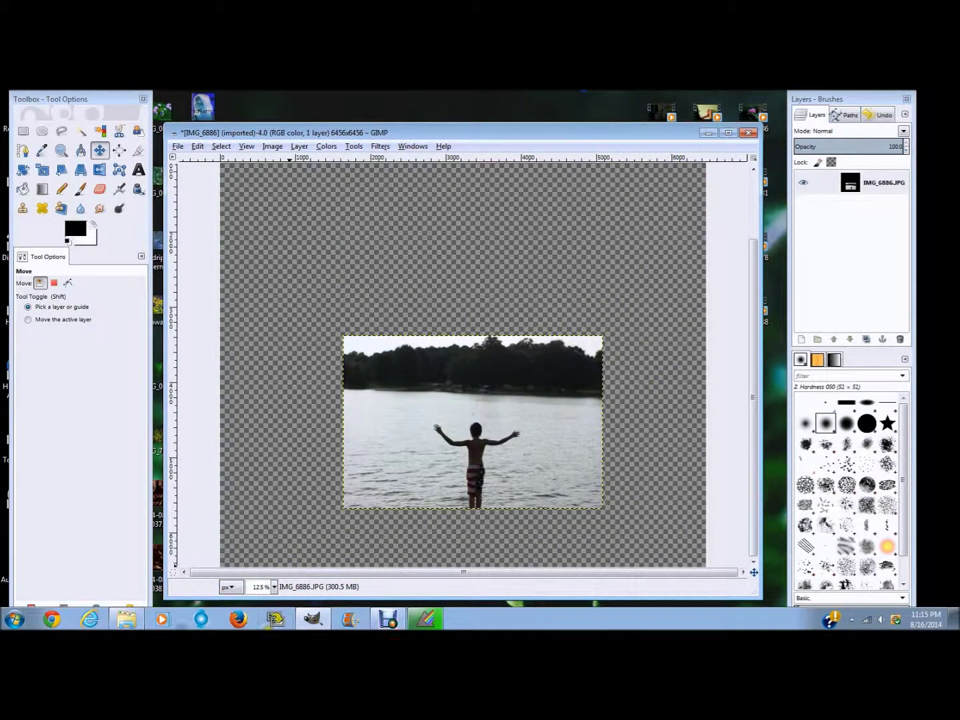
{"action": "left_click", "coordinate": [125, 619]}
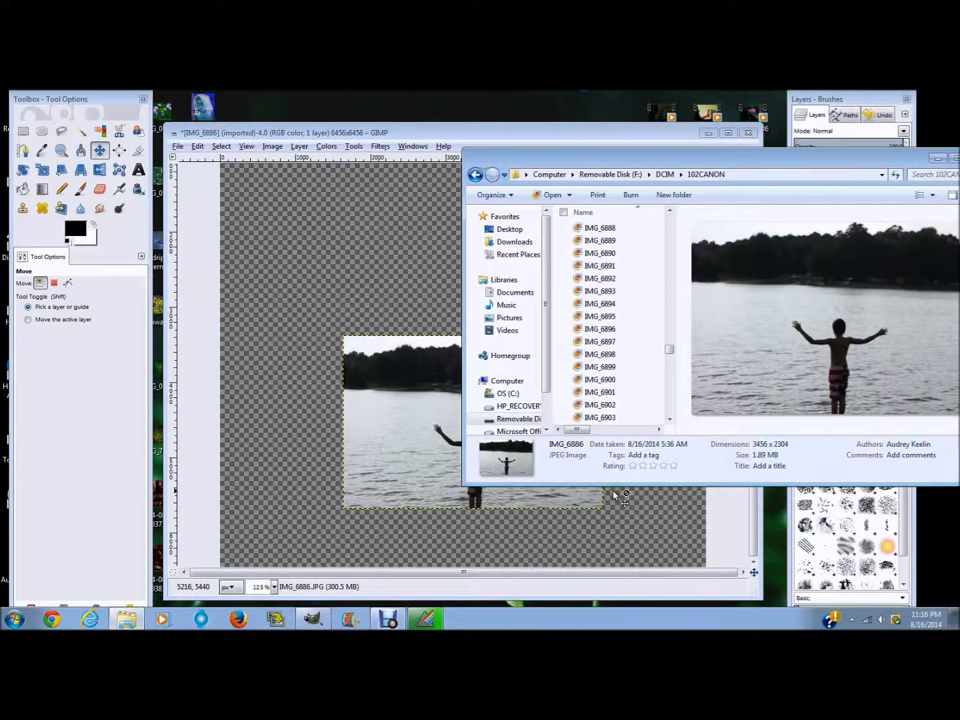
Drop the next shot, IMG_6887, onto the image as a new layer and close Explorer.
{"action": "key", "text": "Down"}
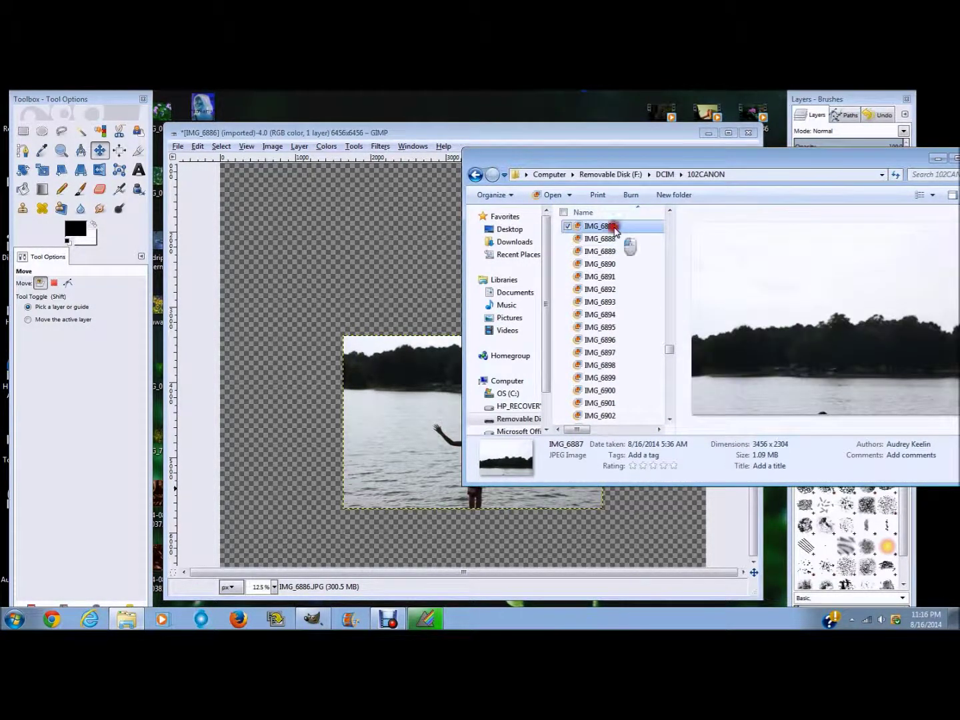
{"action": "left_click_drag", "start_coordinate": [613, 228], "coordinate": [399, 280]}
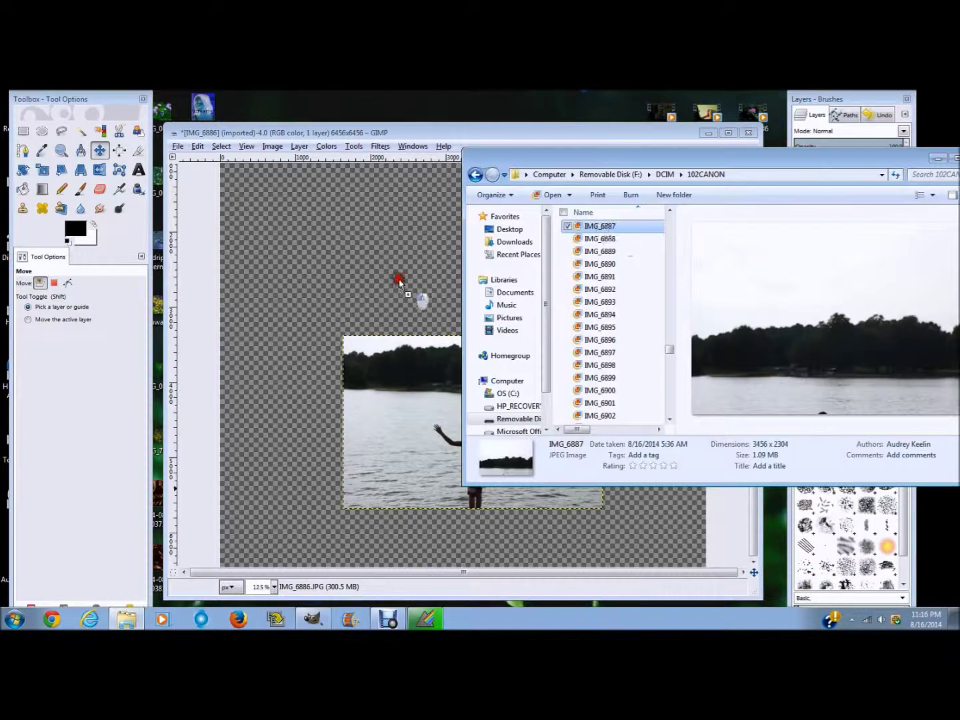
{"action": "left_click", "coordinate": [941, 157]}
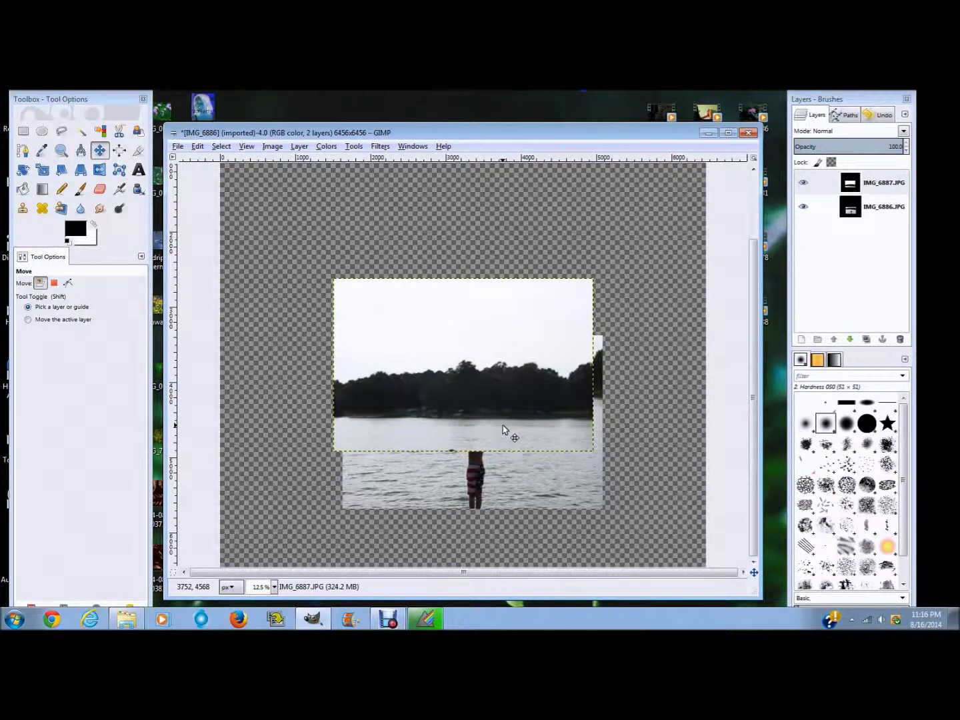
Shift the IMG_6887 layer up and right and give it an alpha channel.
{"action": "left_click", "coordinate": [460, 378]}
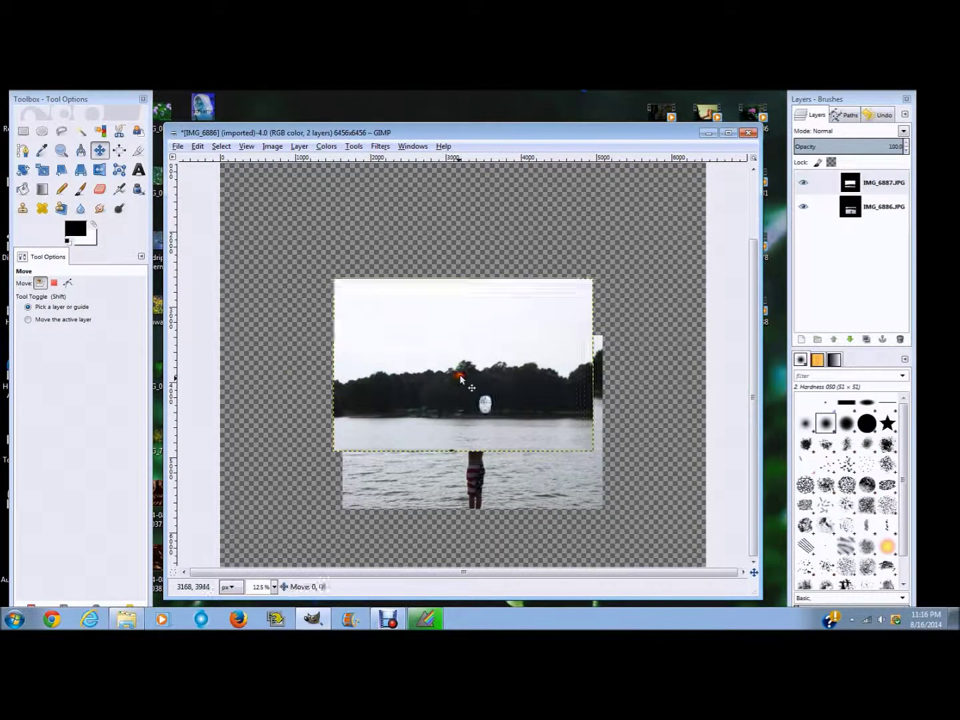
{"action": "left_click_drag", "start_coordinate": [459, 375], "coordinate": [486, 307]}
{"action": "right_click", "coordinate": [891, 195]}
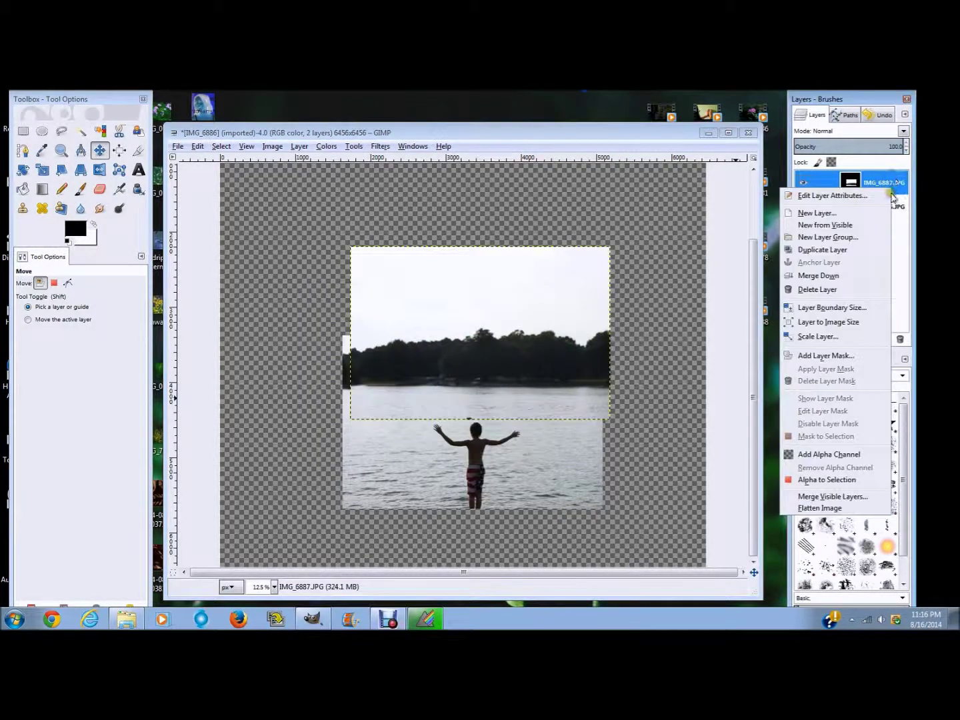
{"action": "left_click", "coordinate": [818, 453]}
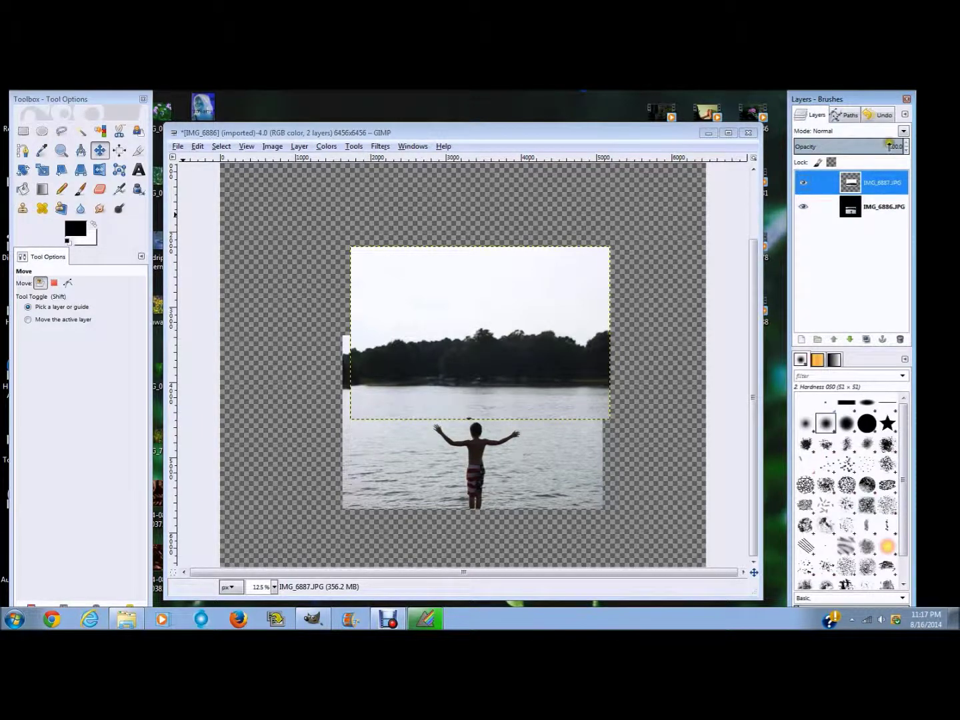
Lower the layer's opacity to 76.4 and align it with the shoreline below.
{"action": "left_click_drag", "start_coordinate": [888, 141], "coordinate": [879, 142]}
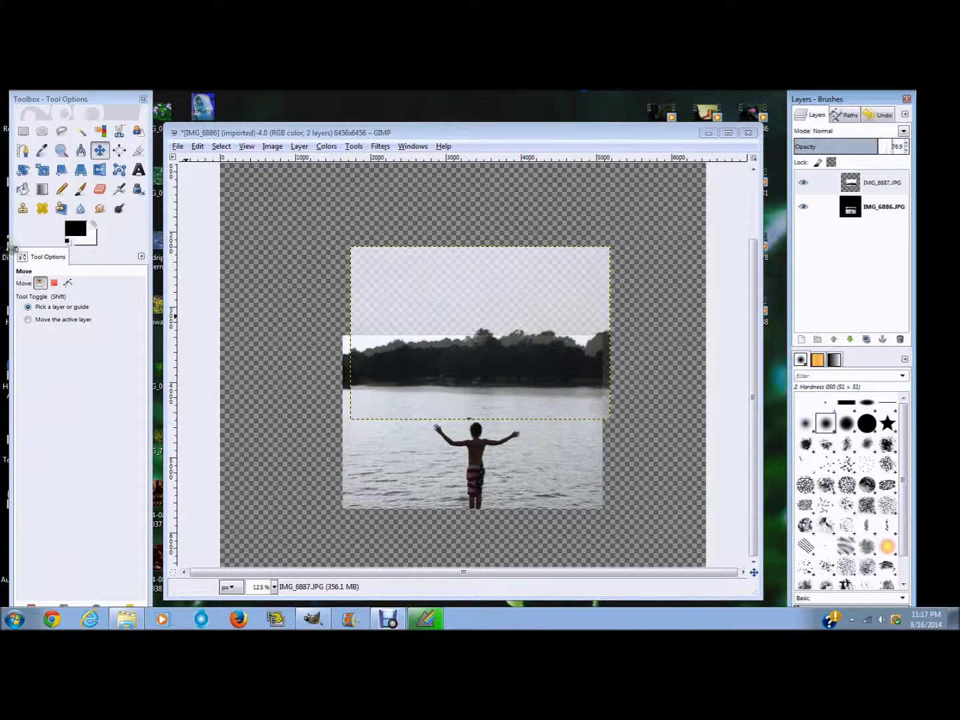
{"action": "left_click_drag", "start_coordinate": [570, 382], "coordinate": [576, 393]}
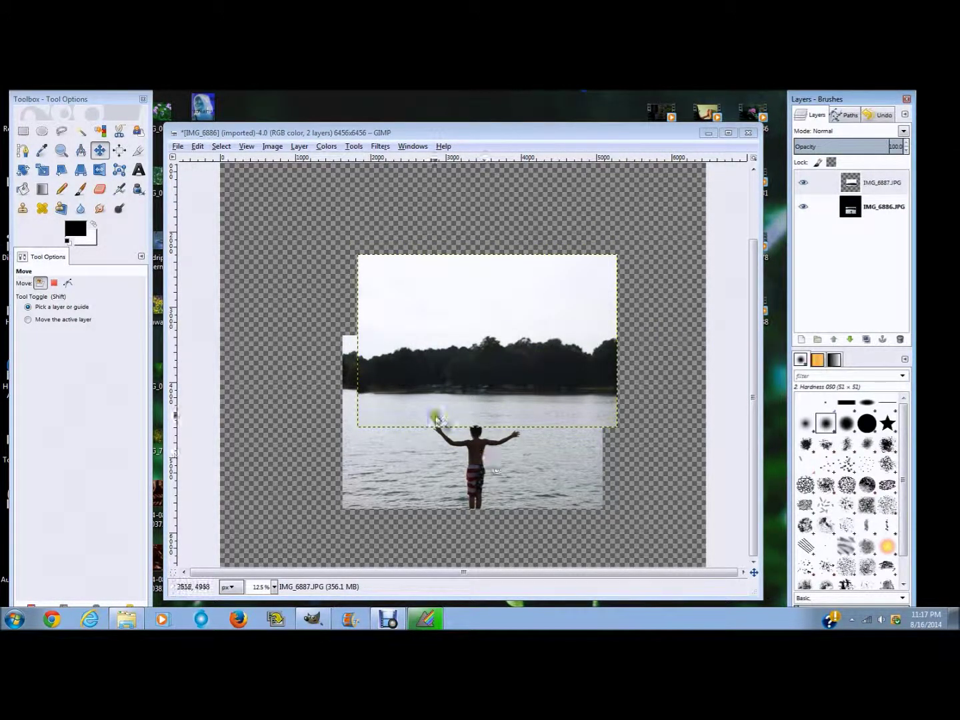
{"action": "left_click", "coordinate": [105, 192]}
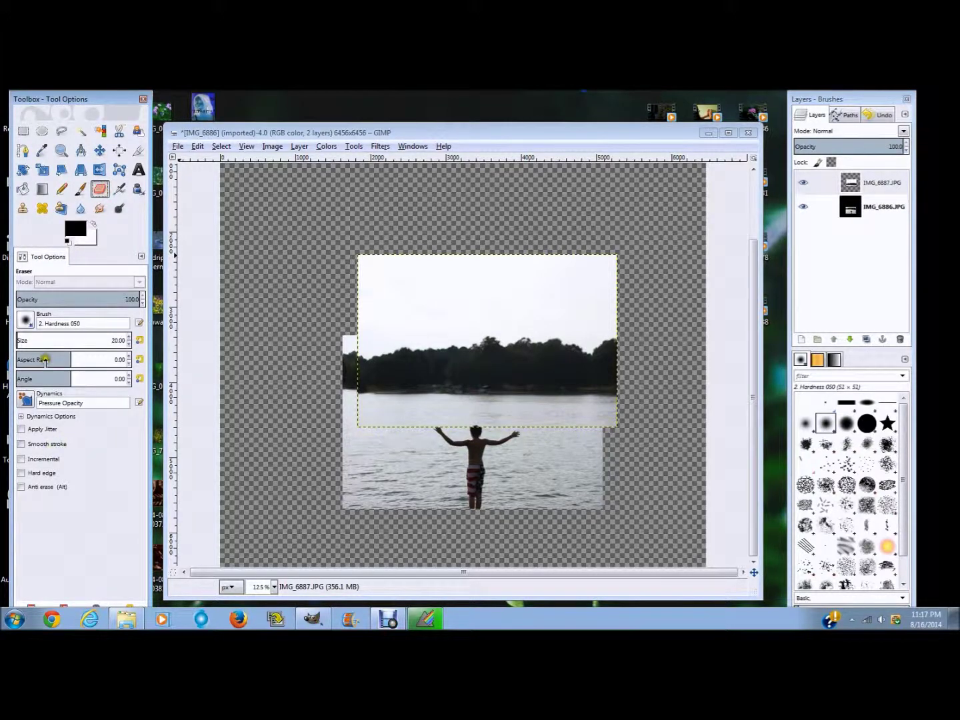
Erase the lower and lower-left edges of IMG_6887, zooming to 33.3% and shrinking the eraser.
{"action": "left_click_drag", "start_coordinate": [23, 339], "coordinate": [75, 344]}
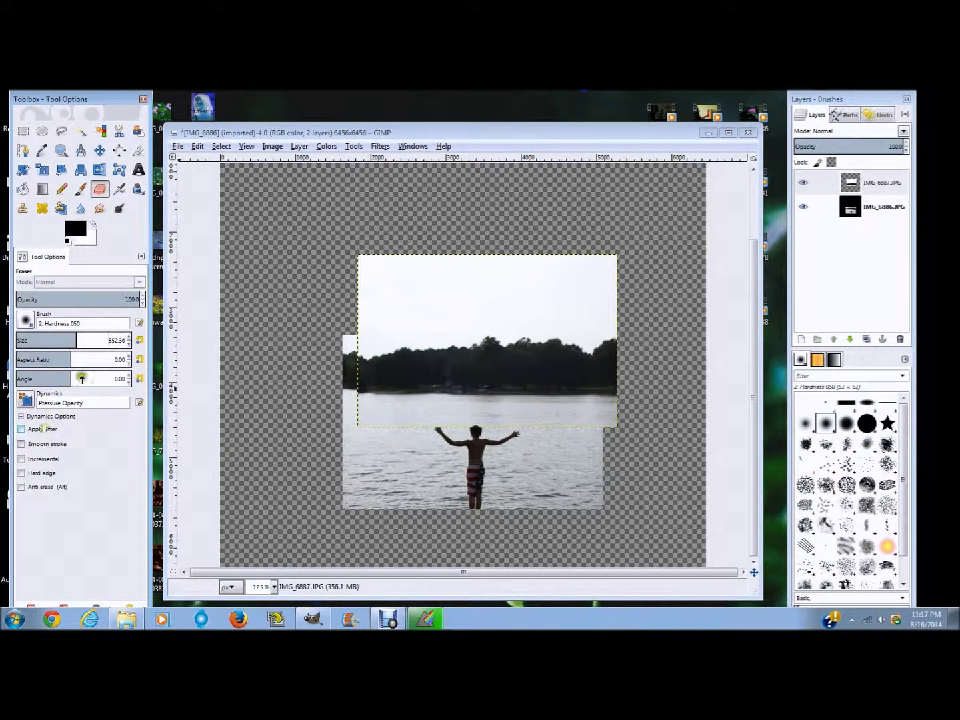
{"action": "mouse_move", "coordinate": [367, 427]}
{"action": "left_mouse_down"}
{"action": "mouse_move", "coordinate": [359, 381]}
{"action": "mouse_move", "coordinate": [372, 410]}
{"action": "mouse_move", "coordinate": [406, 413]}
{"action": "mouse_move", "coordinate": [392, 423]}
{"action": "mouse_move", "coordinate": [513, 432]}
{"action": "mouse_move", "coordinate": [460, 416]}
{"action": "mouse_move", "coordinate": [484, 437]}
{"action": "mouse_move", "coordinate": [588, 431]}
{"action": "mouse_move", "coordinate": [396, 431]}
{"action": "mouse_move", "coordinate": [365, 422]}
{"action": "mouse_move", "coordinate": [358, 357]}
{"action": "mouse_move", "coordinate": [369, 376]}
{"action": "left_mouse_up"}
{"action": "left_click", "coordinate": [273, 586]}
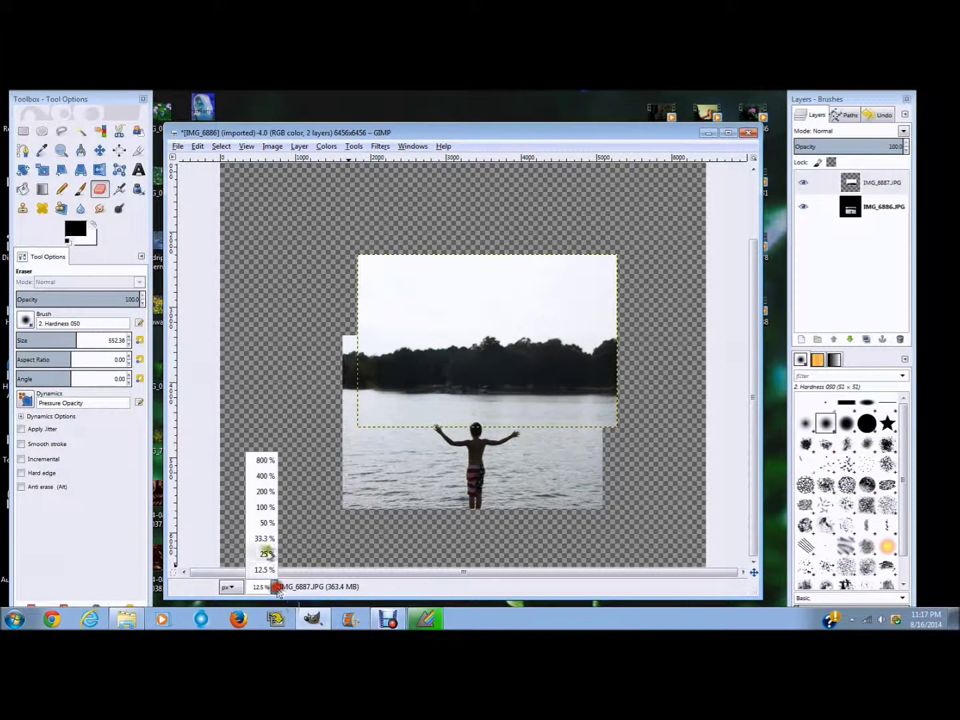
{"action": "left_click", "coordinate": [265, 524]}
{"action": "left_click_drag", "start_coordinate": [356, 575], "coordinate": [467, 574]}
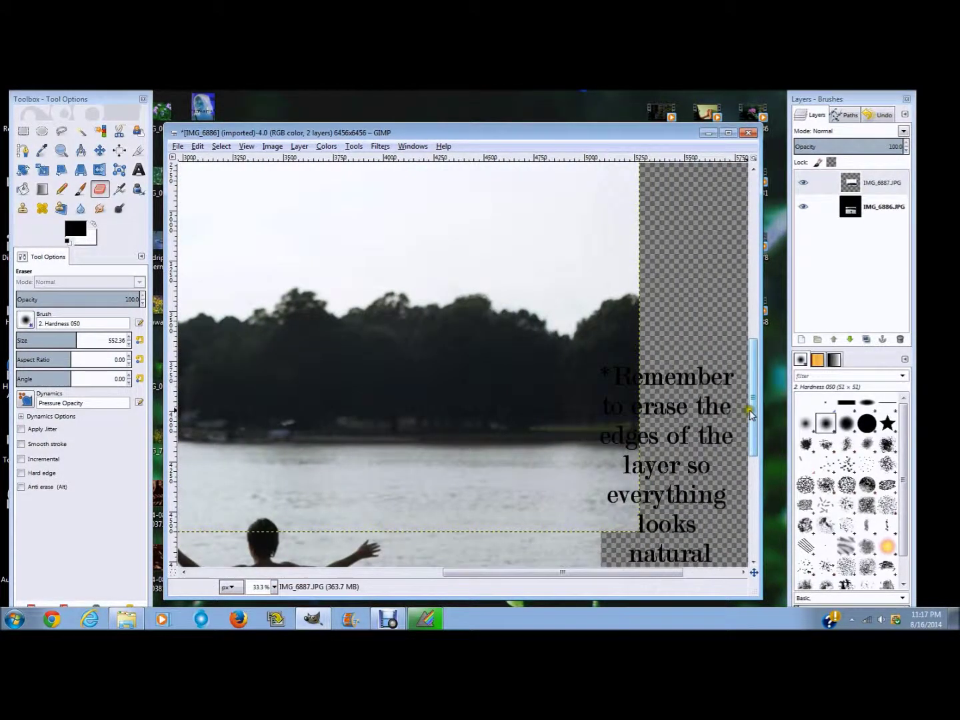
{"action": "left_click_drag", "start_coordinate": [750, 414], "coordinate": [753, 428]}
{"action": "left_click_drag", "start_coordinate": [48, 342], "coordinate": [28, 343]}
{"action": "left_click", "coordinate": [585, 492]}
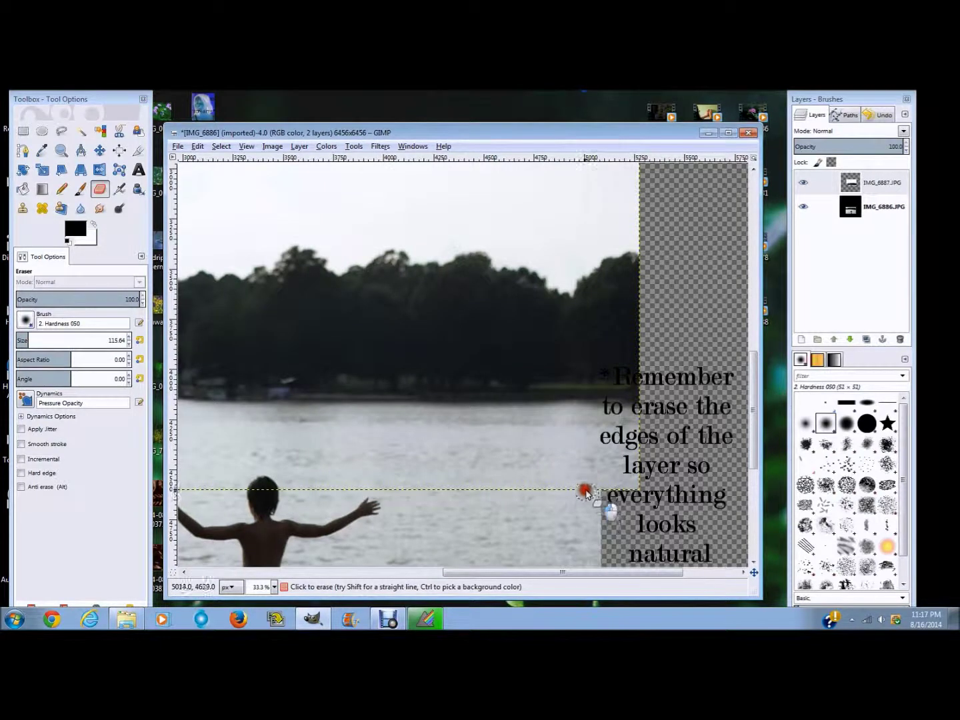
{"action": "mouse_move", "coordinate": [585, 493]}
{"action": "left_mouse_down"}
{"action": "mouse_move", "coordinate": [591, 473]}
{"action": "mouse_move", "coordinate": [561, 490]}
{"action": "mouse_move", "coordinate": [605, 476]}
{"action": "left_mouse_up"}
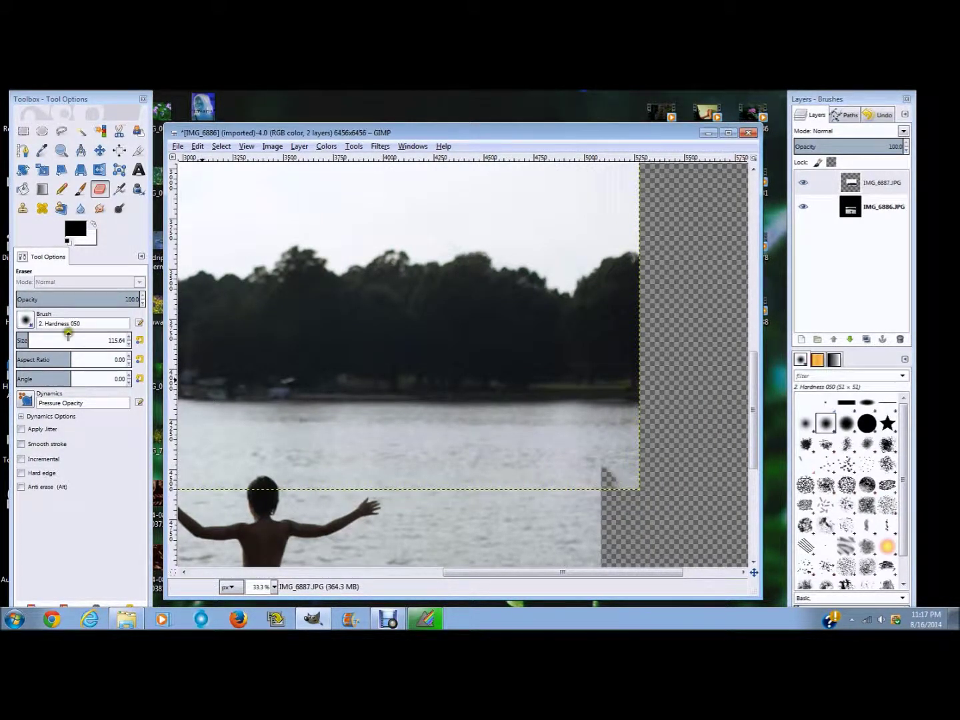
Restore the over-erased corner notch with Anti erase and blend the left edge into the water.
{"action": "left_click", "coordinate": [55, 490]}
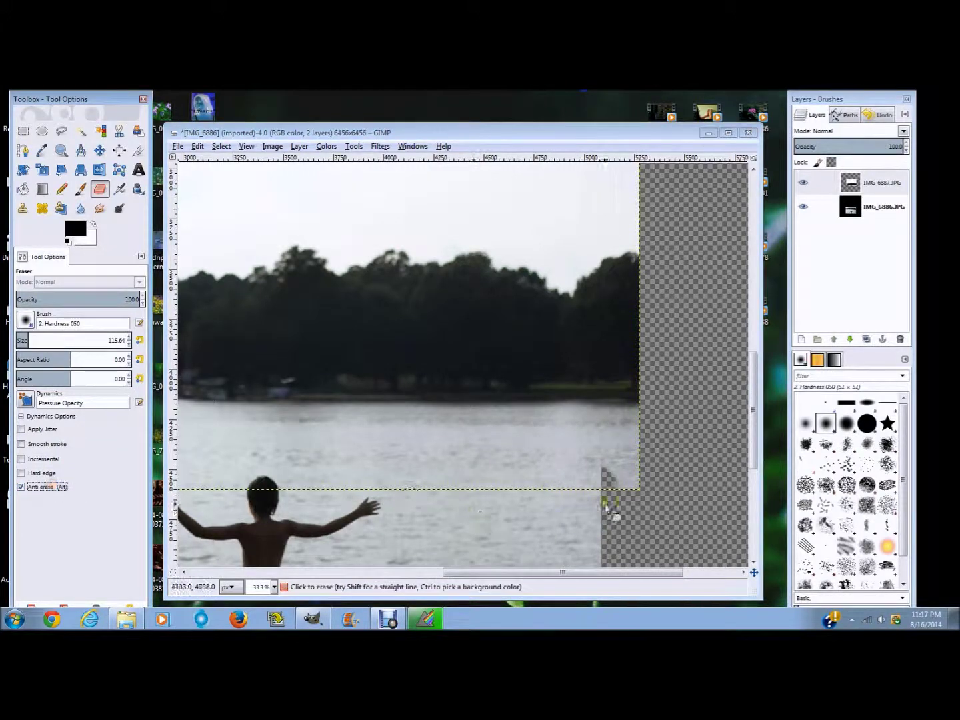
{"action": "mouse_move", "coordinate": [620, 491]}
{"action": "left_mouse_down"}
{"action": "mouse_move", "coordinate": [603, 457]}
{"action": "mouse_move", "coordinate": [615, 487]}
{"action": "mouse_move", "coordinate": [617, 473]}
{"action": "mouse_move", "coordinate": [659, 477]}
{"action": "left_mouse_up"}
{"action": "left_click_drag", "start_coordinate": [752, 419], "coordinate": [752, 320]}
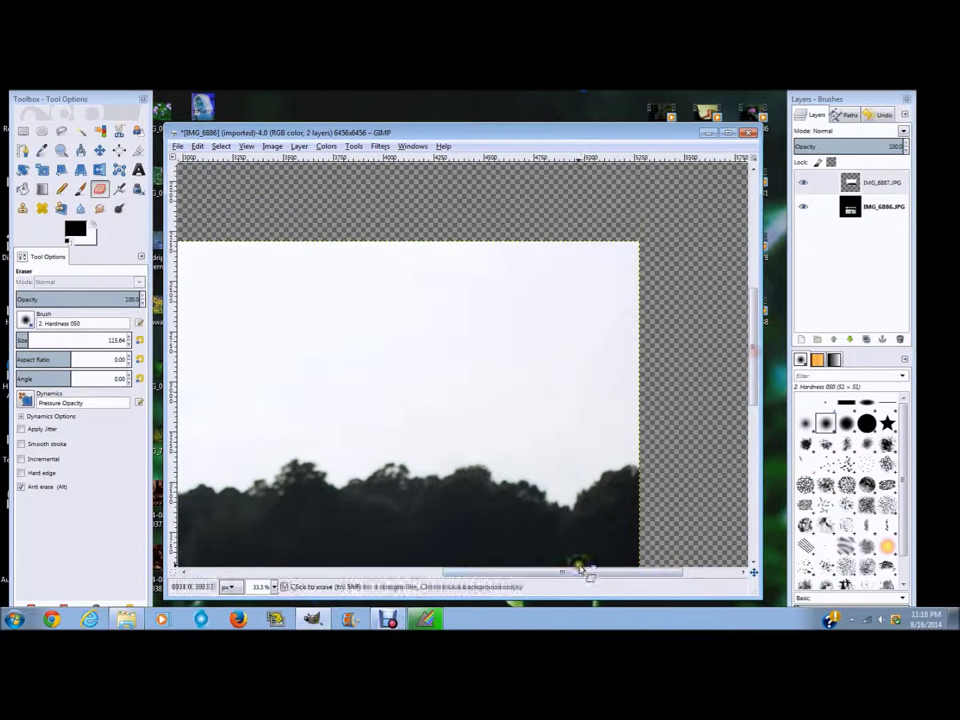
{"action": "left_click_drag", "start_coordinate": [579, 567], "coordinate": [421, 567]}
{"action": "left_click_drag", "start_coordinate": [754, 332], "coordinate": [754, 359]}
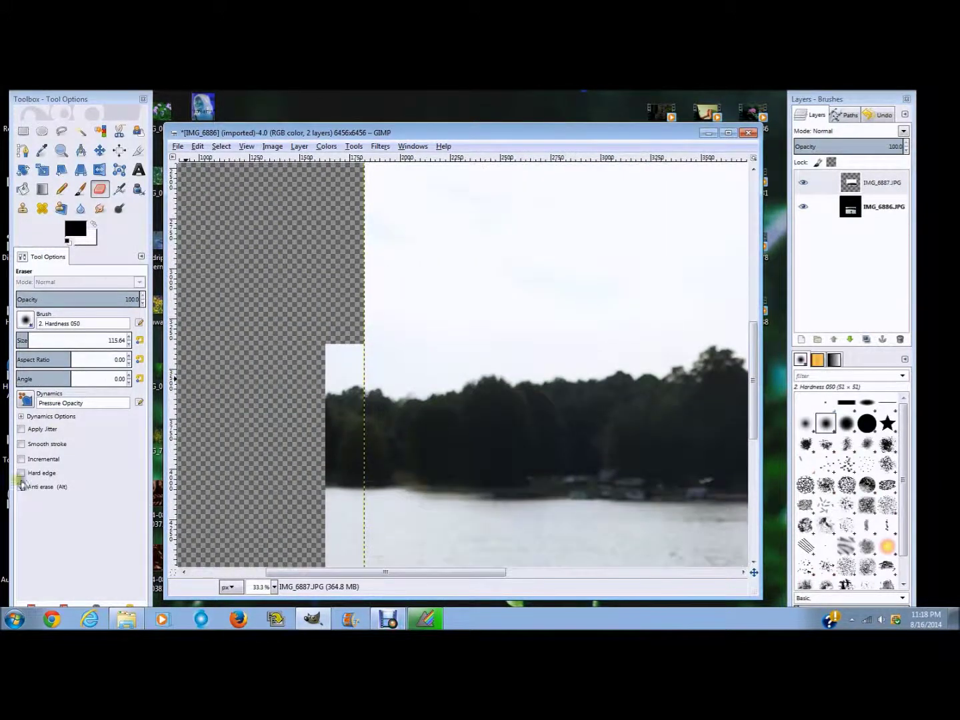
{"action": "mouse_move", "coordinate": [364, 381]}
{"action": "left_mouse_down"}
{"action": "mouse_move", "coordinate": [373, 403]}
{"action": "mouse_move", "coordinate": [429, 411]}
{"action": "mouse_move", "coordinate": [414, 404]}
{"action": "mouse_move", "coordinate": [362, 456]}
{"action": "mouse_move", "coordinate": [363, 505]}
{"action": "mouse_move", "coordinate": [469, 505]}
{"action": "left_mouse_up"}
{"action": "left_click_drag", "start_coordinate": [753, 361], "coordinate": [751, 439]}
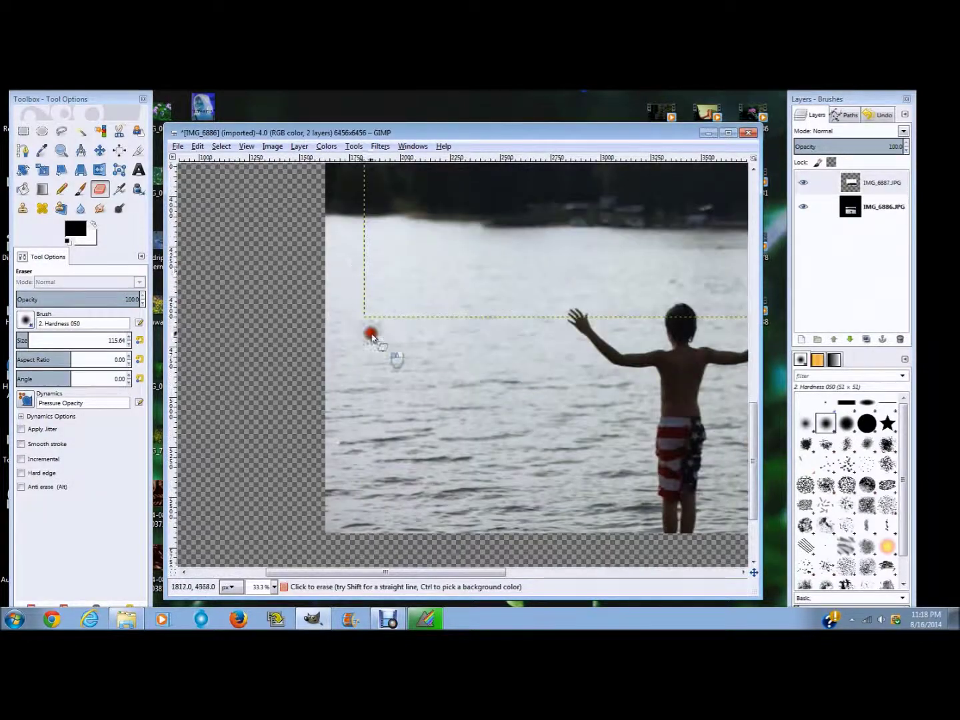
{"action": "mouse_move", "coordinate": [371, 339]}
{"action": "left_mouse_down"}
{"action": "mouse_move", "coordinate": [470, 304]}
{"action": "mouse_move", "coordinate": [663, 324]}
{"action": "mouse_move", "coordinate": [357, 309]}
{"action": "mouse_move", "coordinate": [371, 219]}
{"action": "left_mouse_up"}
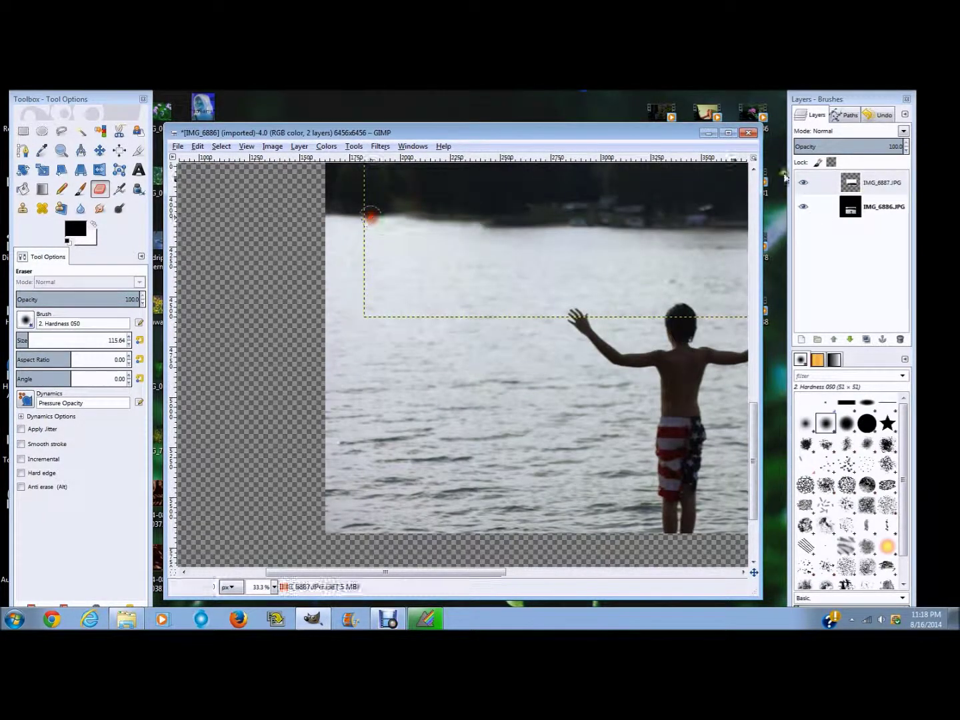
At 12.5% zoom, merge the IMG_6887 layer down into IMG_6886.
{"action": "left_click", "coordinate": [274, 586]}
{"action": "left_click", "coordinate": [261, 570]}
{"action": "right_click", "coordinate": [869, 187]}
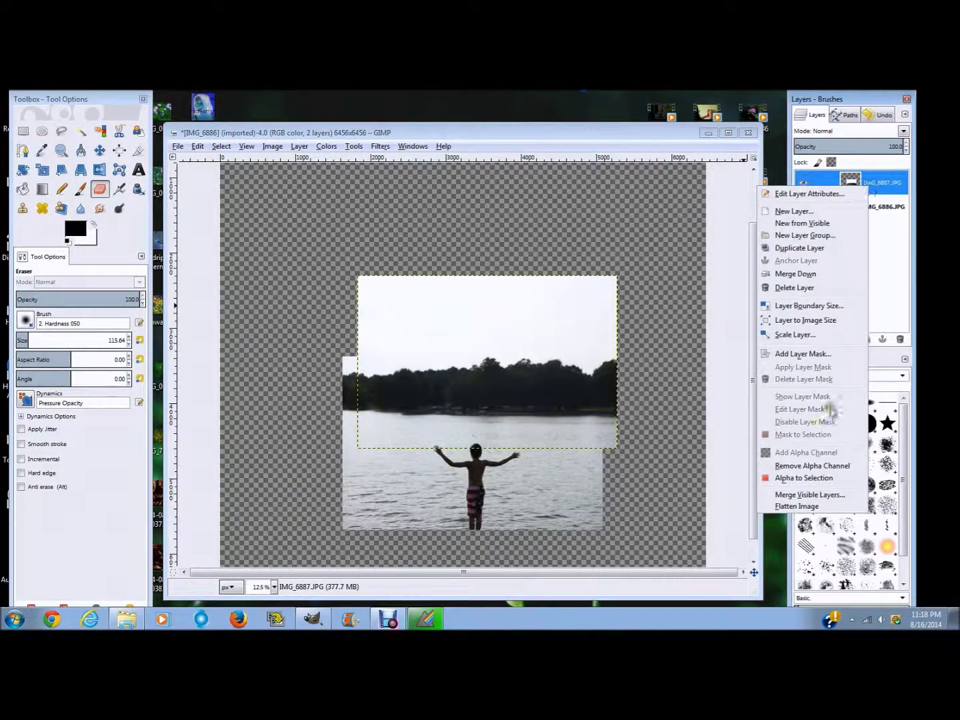
{"action": "left_click", "coordinate": [796, 273]}
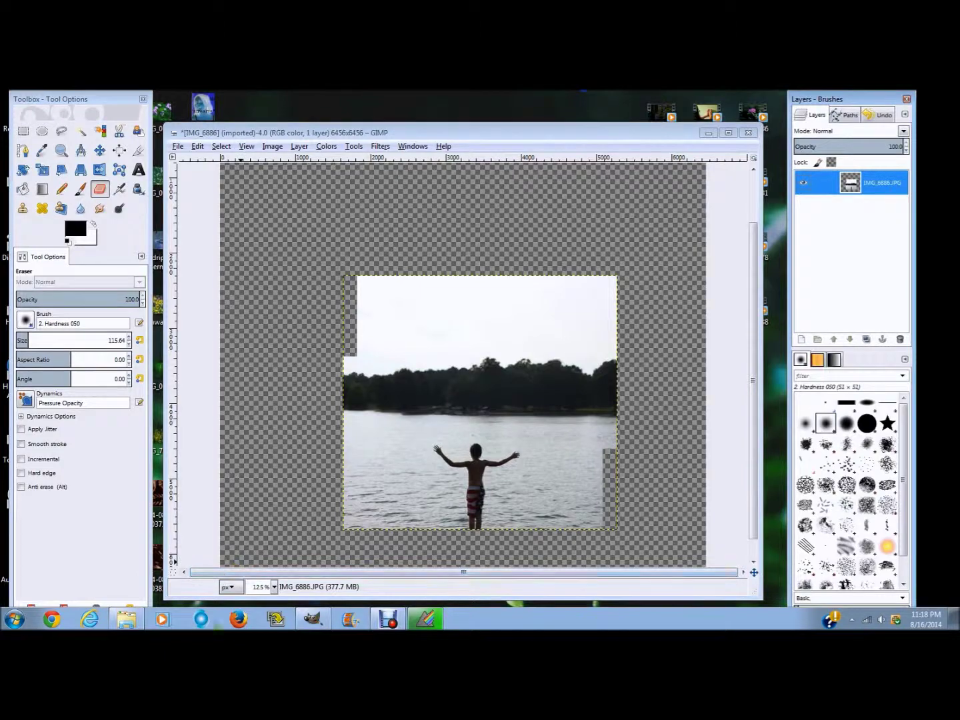
Add IMG_6888 as a new layer and move it left and down over the lake scene.
{"action": "key", "text": "alt+Tab"}
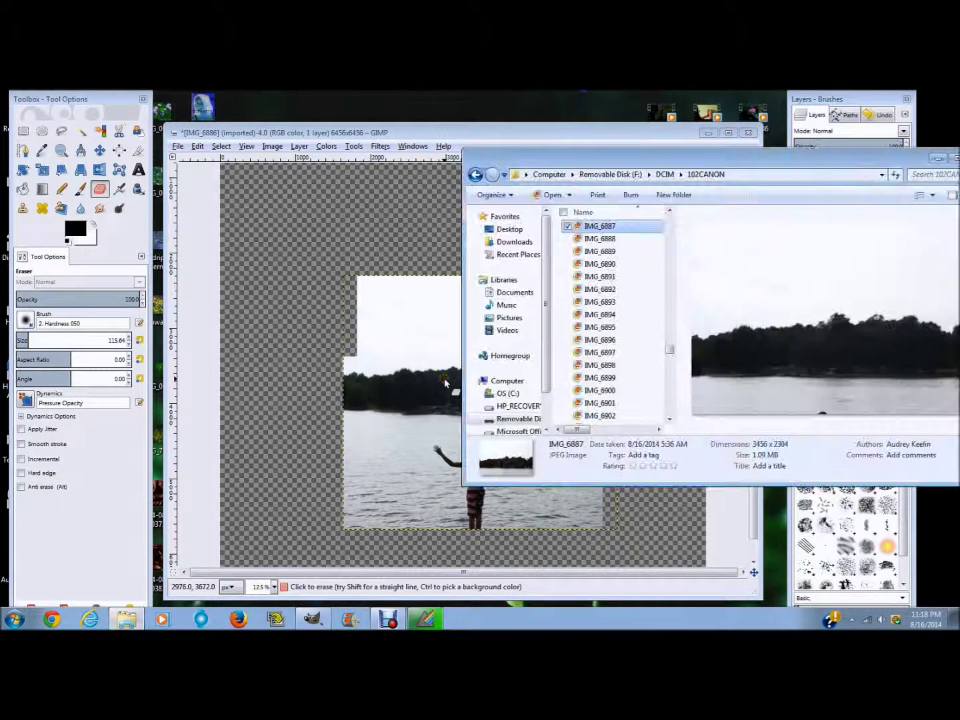
{"action": "key", "text": "Down"}
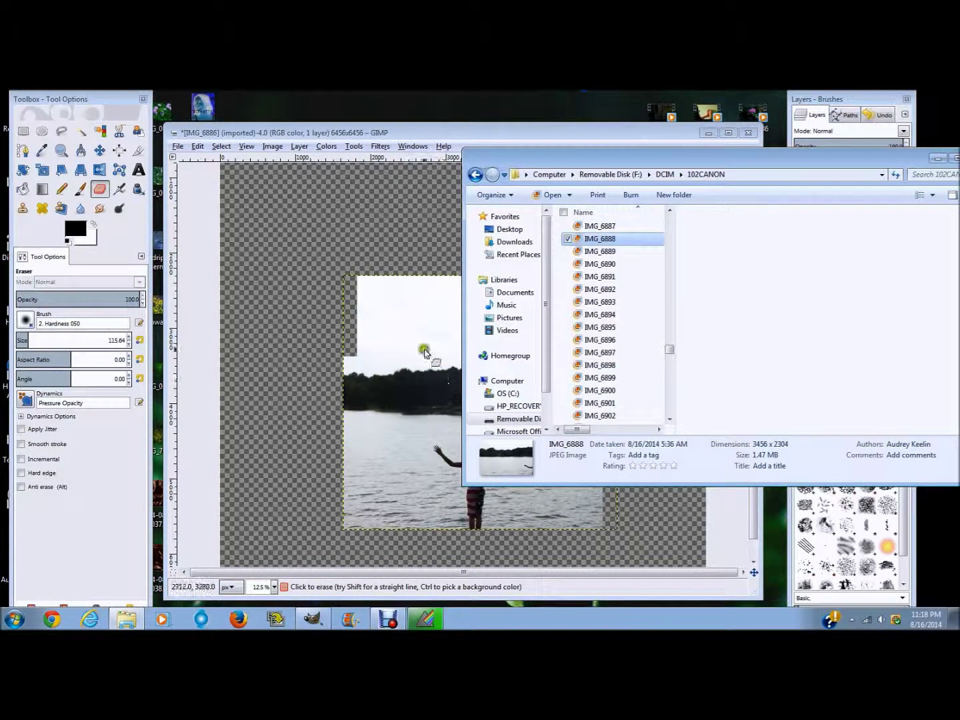
{"action": "left_click_drag", "start_coordinate": [602, 239], "coordinate": [399, 321]}
{"action": "key", "text": "m"}
{"action": "left_click_drag", "start_coordinate": [457, 361], "coordinate": [321, 426]}
{"action": "mouse_move", "coordinate": [323, 422]}
{"action": "left_mouse_down"}
{"action": "mouse_move", "coordinate": [324, 411]}
{"action": "mouse_move", "coordinate": [341, 423]}
{"action": "left_mouse_up"}
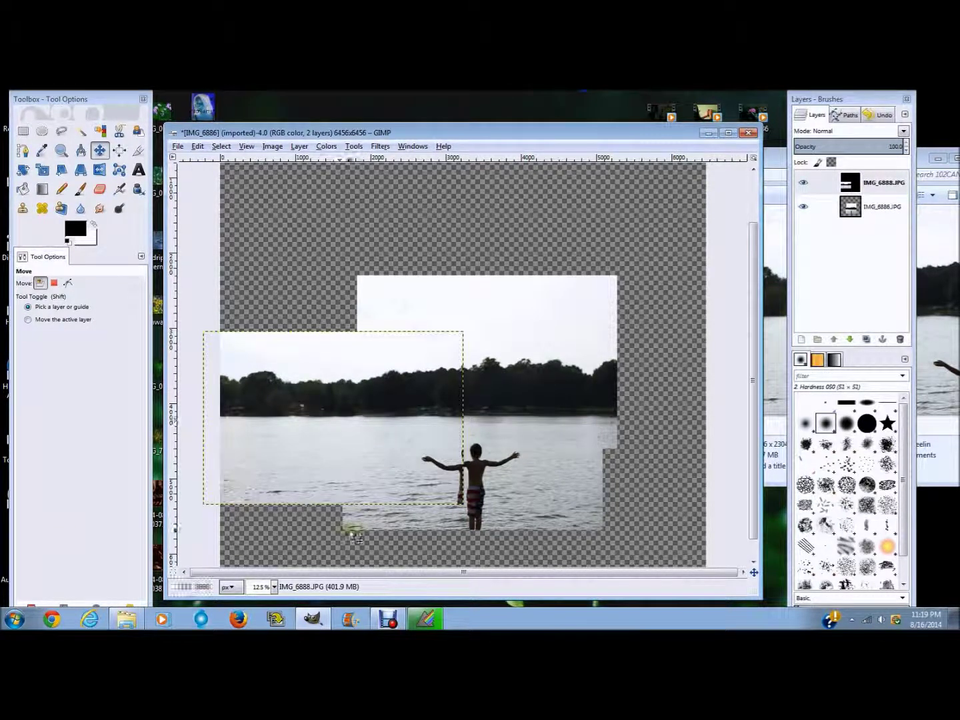
Give IMG_6888 an alpha channel and erase it around the boy's arm with a ~552 px eraser.
{"action": "right_click", "coordinate": [869, 189]}
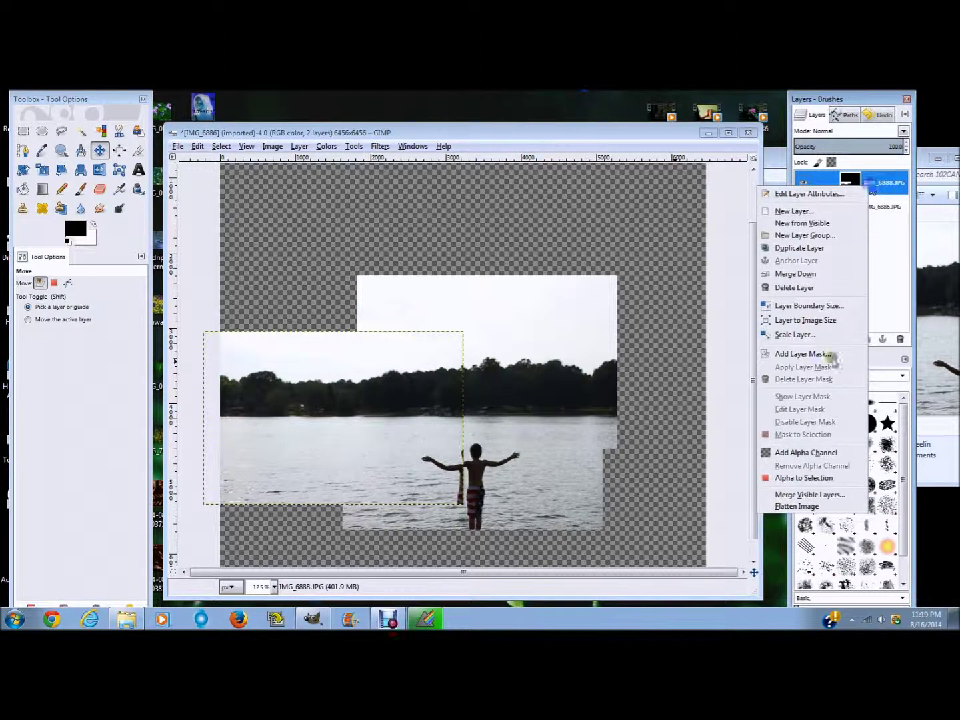
{"action": "left_click", "coordinate": [839, 454]}
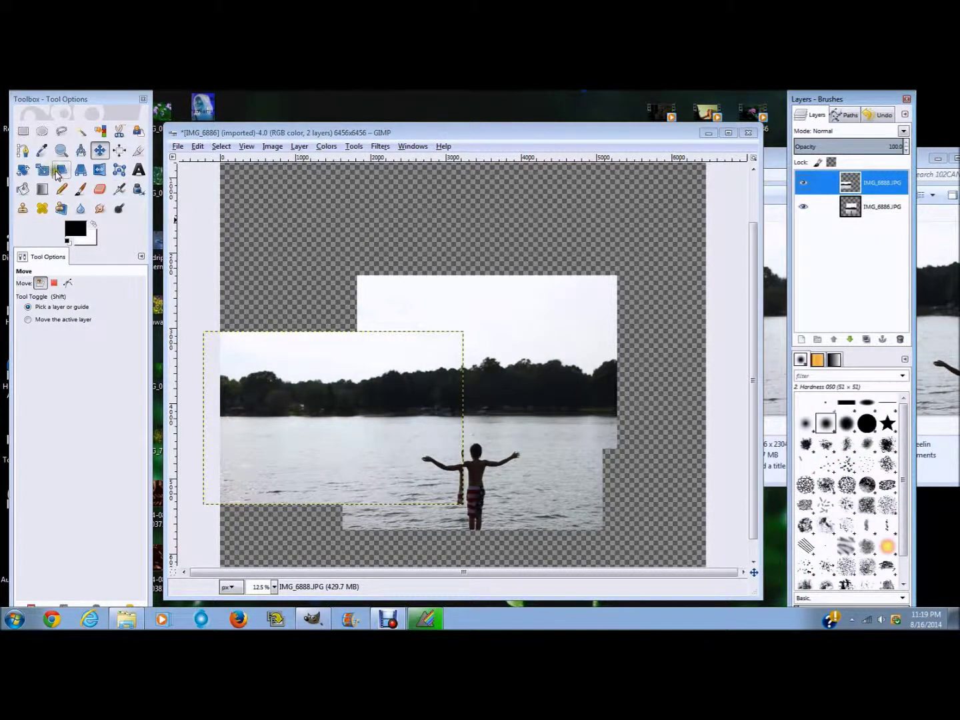
{"action": "left_click", "coordinate": [100, 190]}
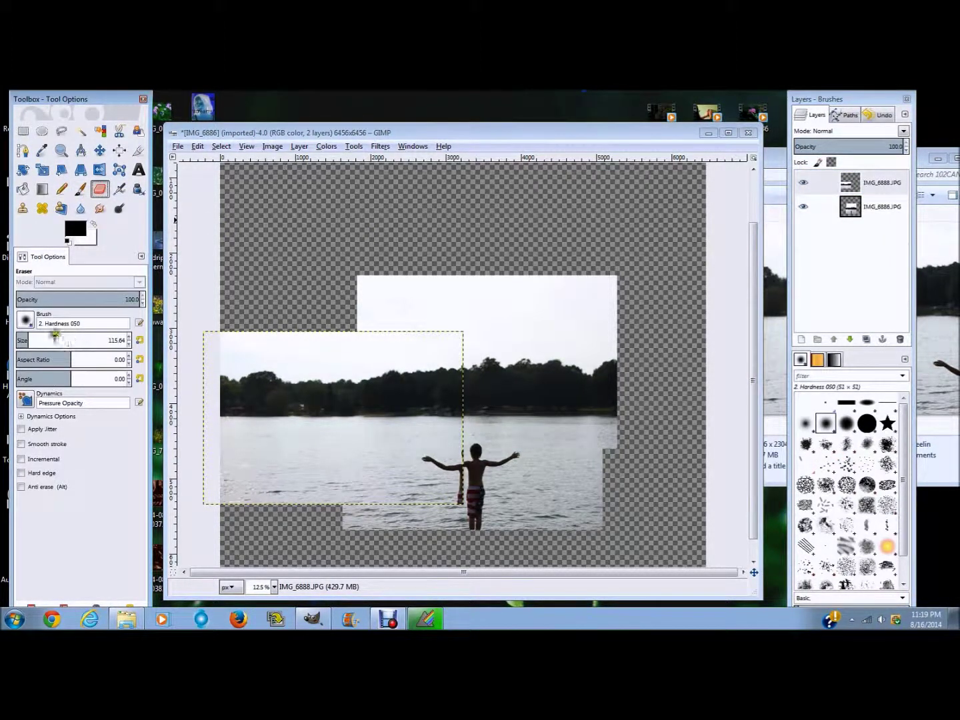
{"action": "left_click_drag", "start_coordinate": [56, 337], "coordinate": [76, 339]}
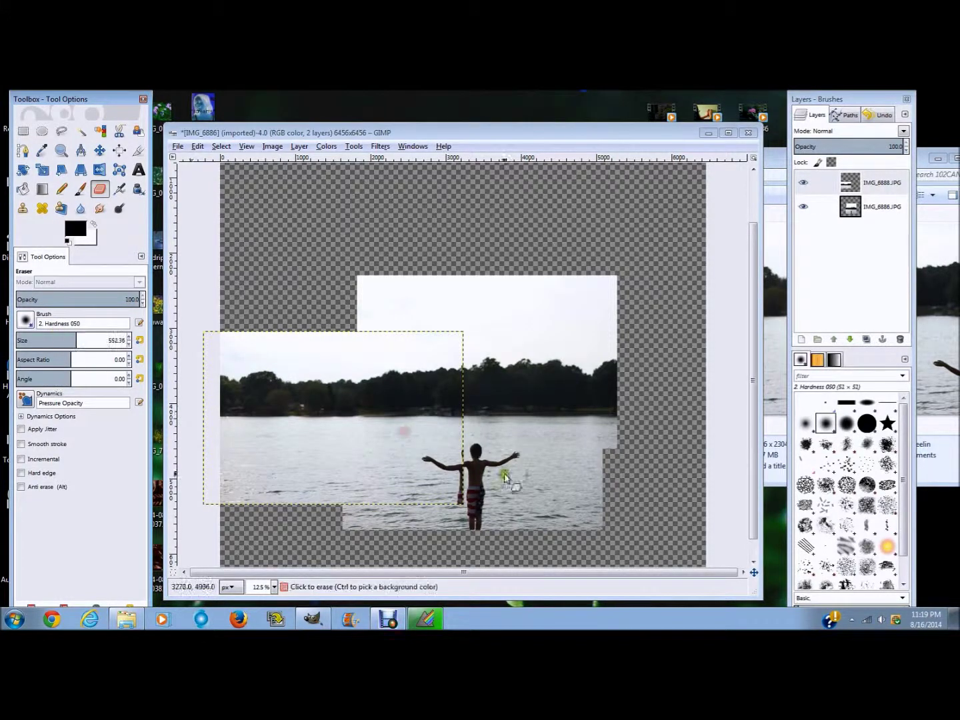
{"action": "mouse_move", "coordinate": [506, 475]}
{"action": "left_mouse_down"}
{"action": "mouse_move", "coordinate": [439, 456]}
{"action": "mouse_move", "coordinate": [467, 466]}
{"action": "mouse_move", "coordinate": [453, 369]}
{"action": "mouse_move", "coordinate": [379, 343]}
{"action": "mouse_move", "coordinate": [375, 499]}
{"action": "mouse_move", "coordinate": [440, 446]}
{"action": "mouse_move", "coordinate": [374, 503]}
{"action": "left_mouse_up"}
Lower IMG_6888's opacity to about 69 and nudge it to line up the horizon.
{"action": "left_click", "coordinate": [861, 183]}
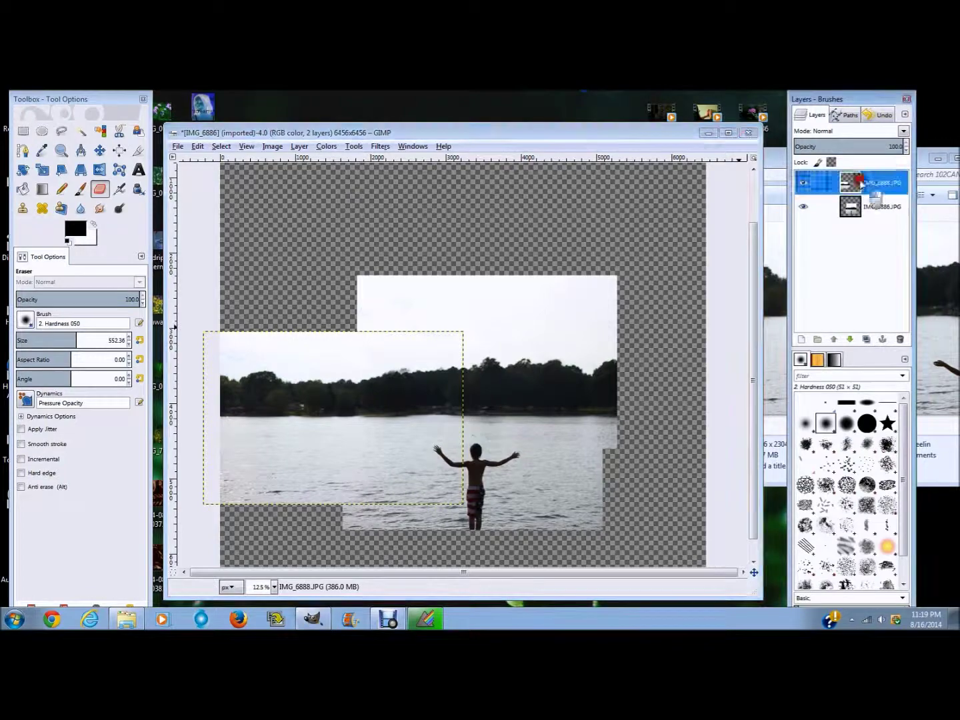
{"action": "left_click_drag", "start_coordinate": [886, 146], "coordinate": [869, 146]}
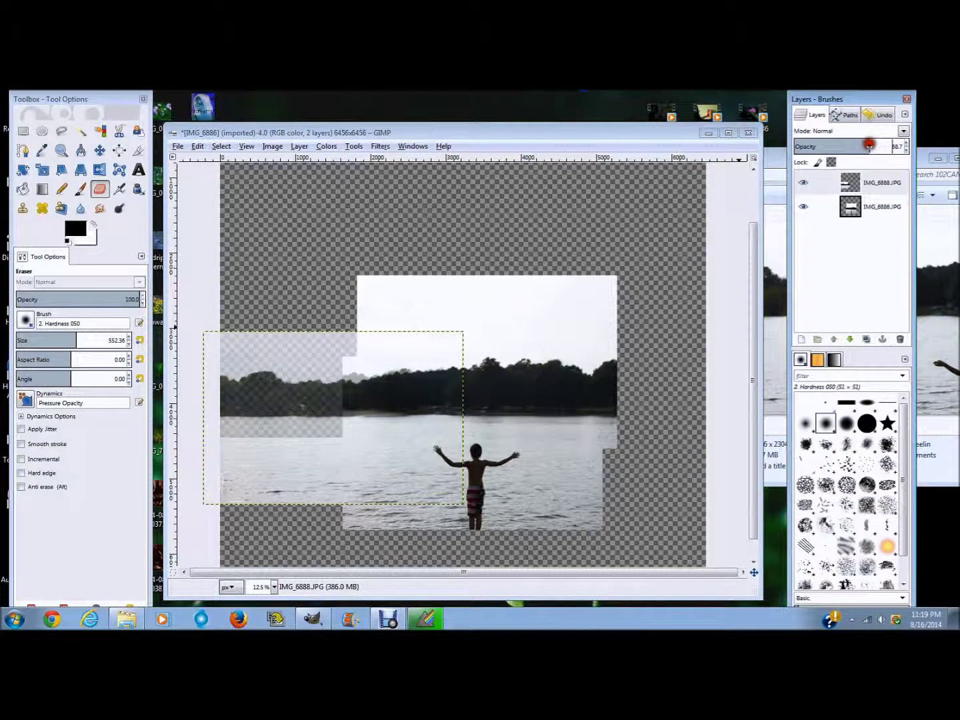
{"action": "key", "text": "m"}
{"action": "left_click_drag", "start_coordinate": [373, 435], "coordinate": [377, 428]}
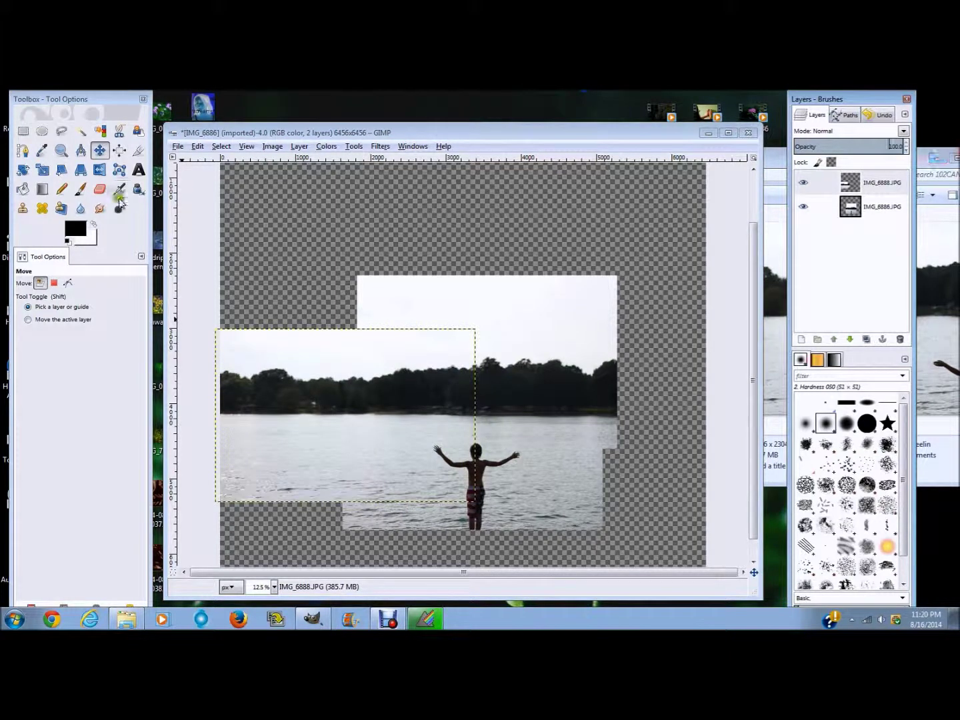
{"action": "left_click", "coordinate": [99, 189]}
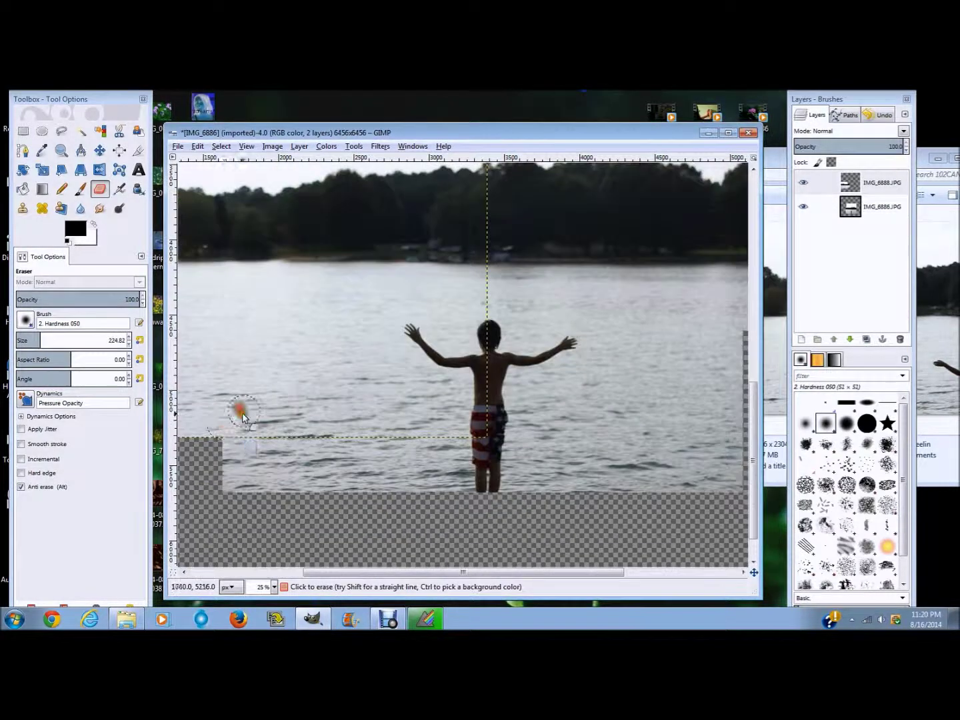
{"action": "left_click", "coordinate": [821, 206]}
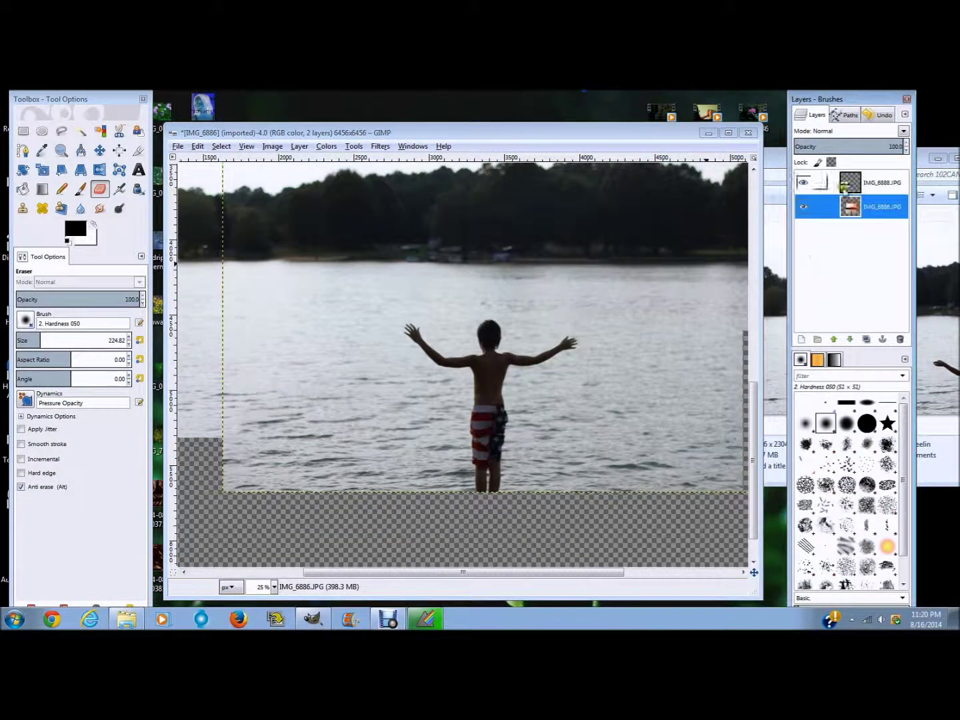
{"action": "left_click", "coordinate": [266, 585]}
{"action": "left_click", "coordinate": [262, 574]}
{"action": "left_click", "coordinate": [867, 208]}
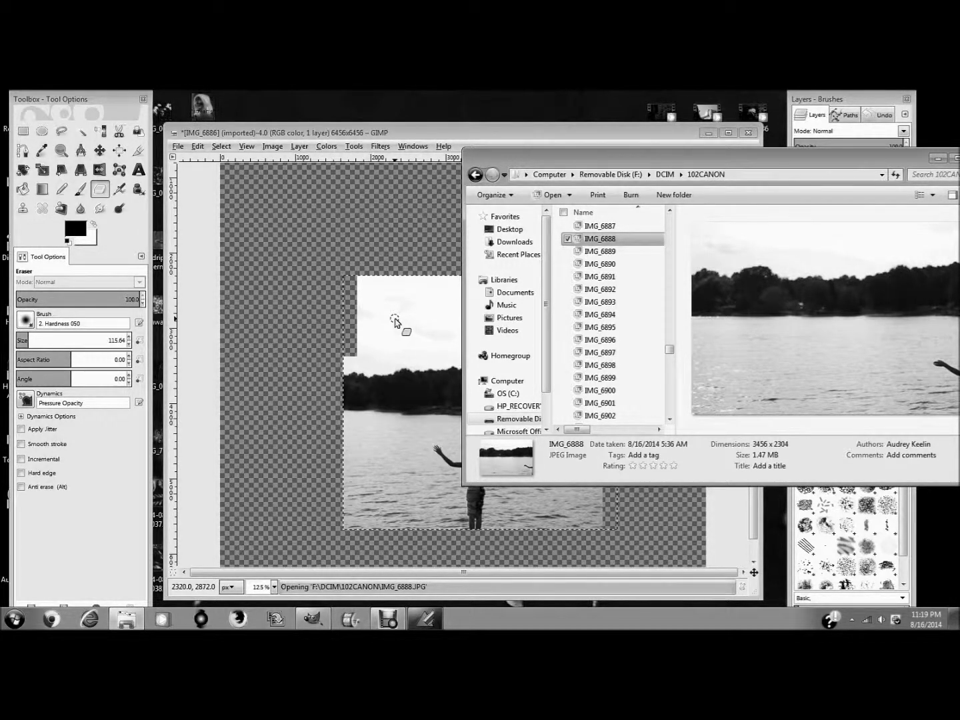
Erase along the lower water, then zoom to 25% with a 225 px Anti erase eraser.
{"action": "key", "text": "bracketright"}
{"action": "key", "text": "bracketright"}
{"action": "key", "text": "bracketright"}
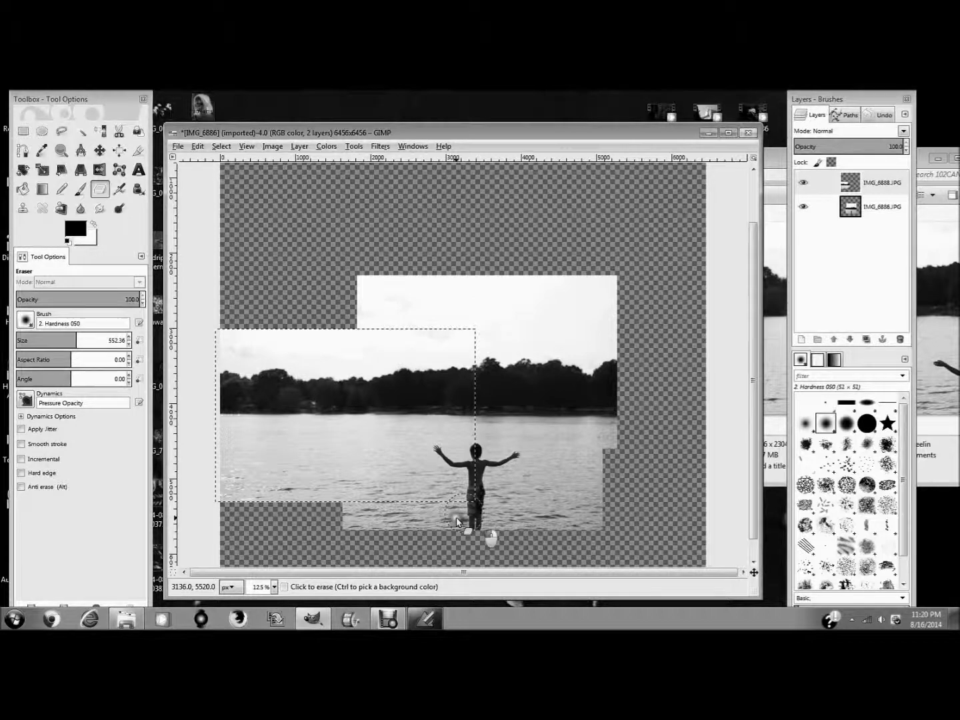
{"action": "left_click_drag", "start_coordinate": [389, 497], "coordinate": [364, 506]}
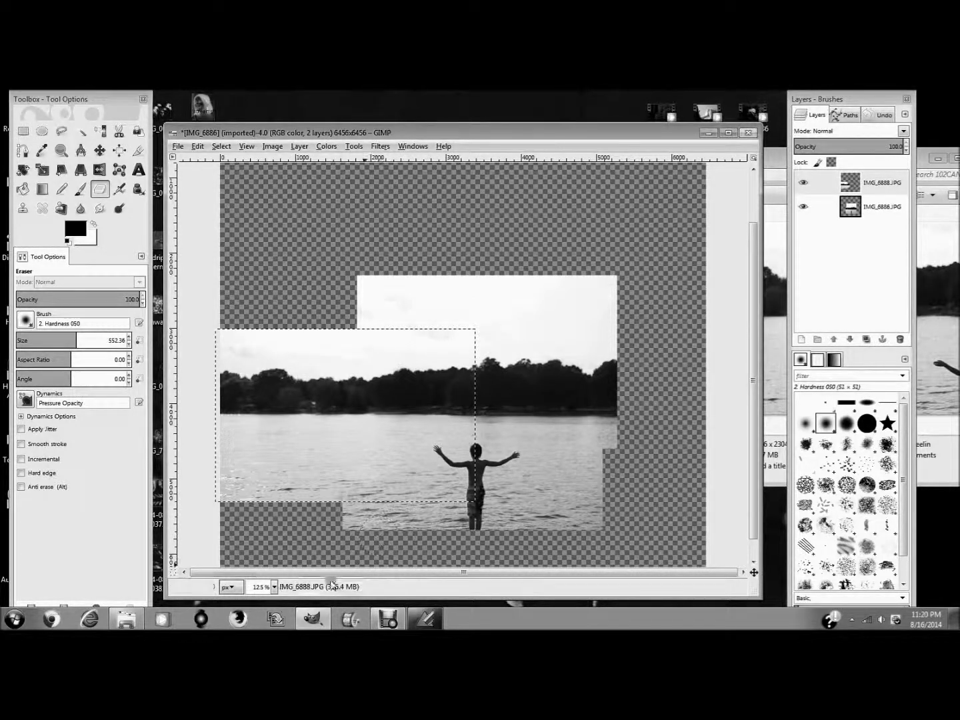
{"action": "key", "text": "plus"}
{"action": "key", "text": "plus"}
{"action": "left_click", "coordinate": [39, 339]}
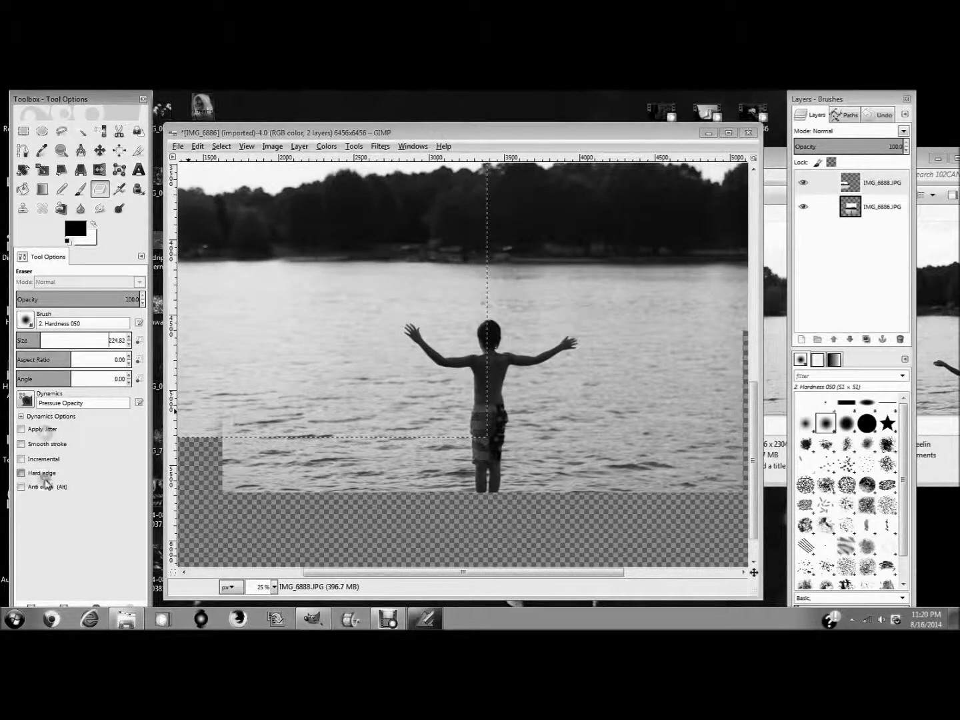
{"action": "left_click", "coordinate": [40, 487]}
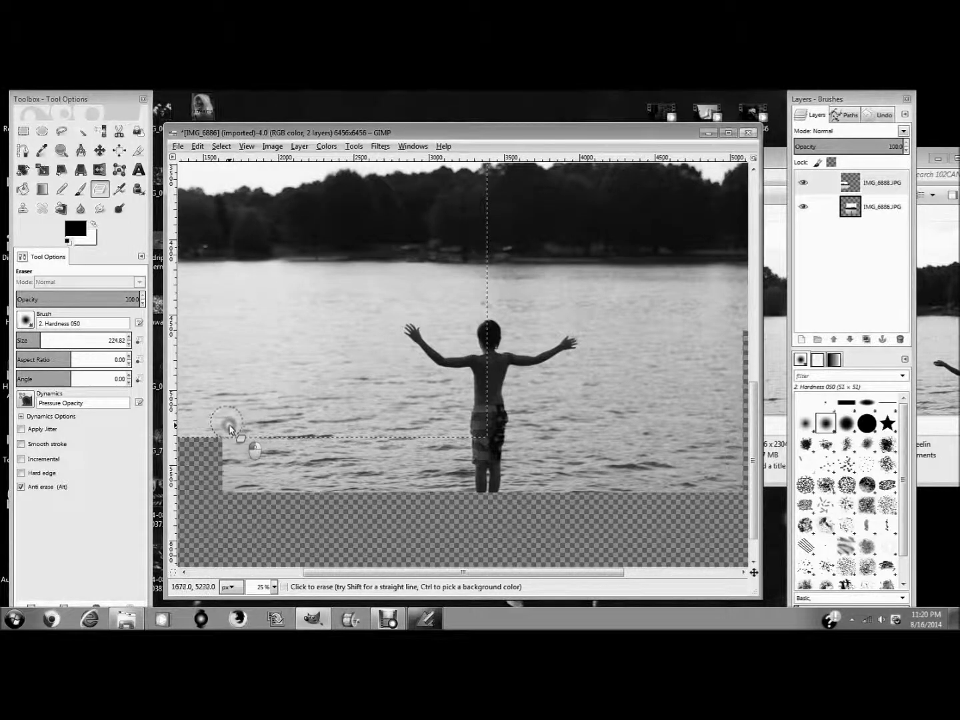